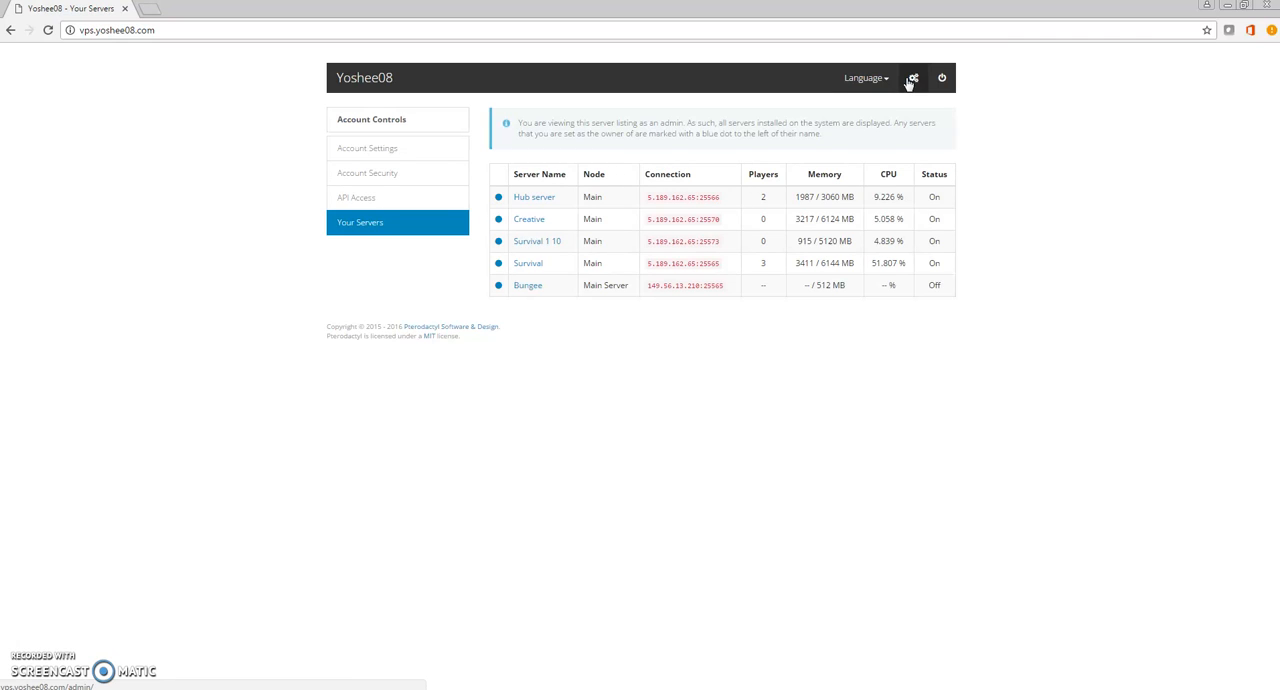
Open the new server creation form from the admin control panel and look over its fields.
left_click(910, 80)
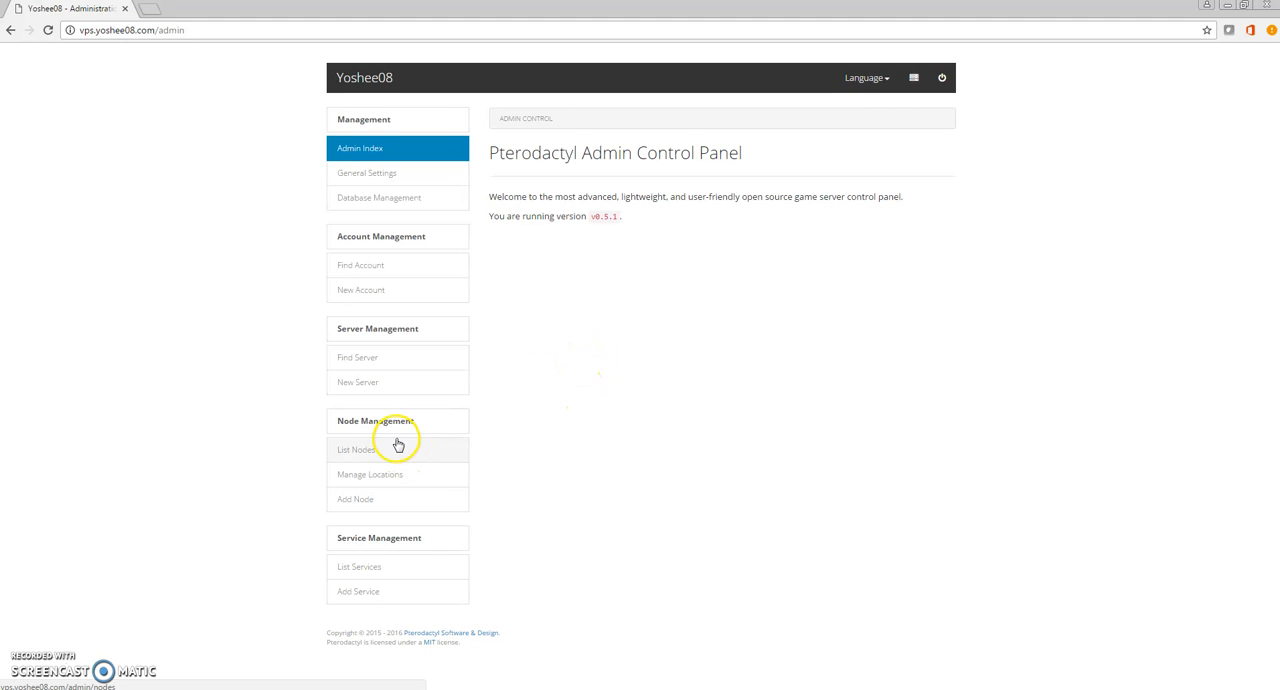
left_click(411, 384)
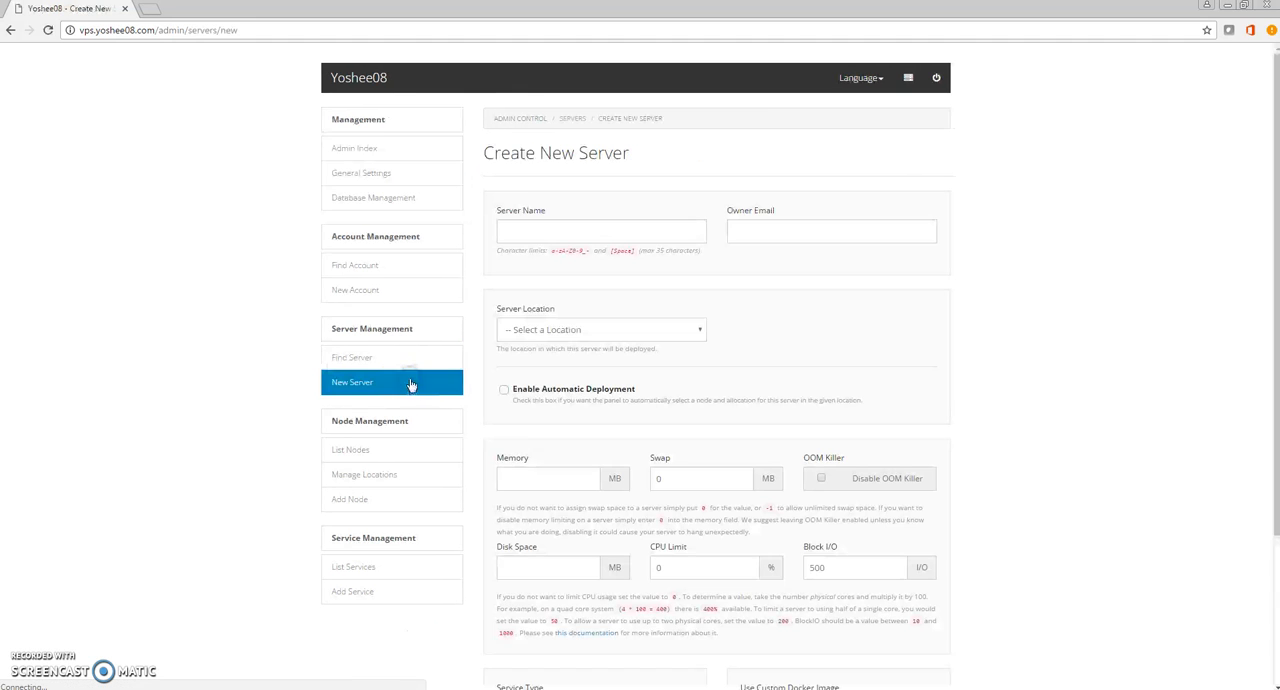
left_click_drag(1268, 170, 1271, 229)
left_click(514, 150)
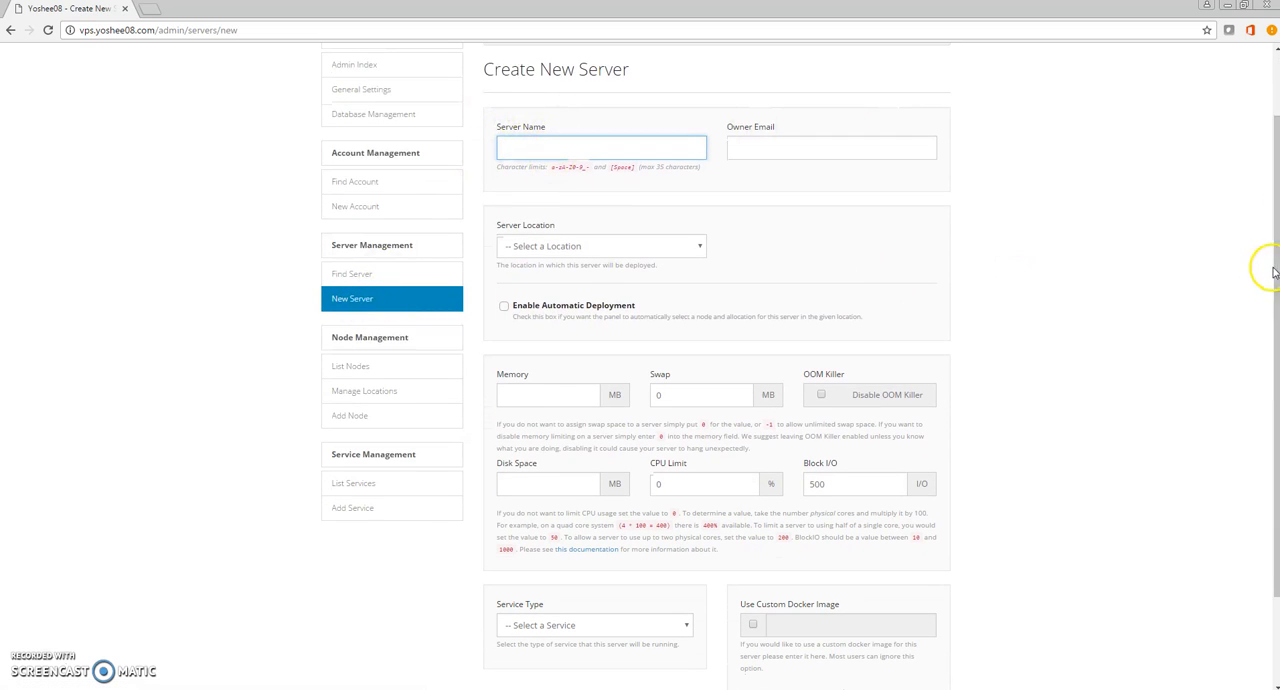
left_click_drag(1275, 270, 1270, 183)
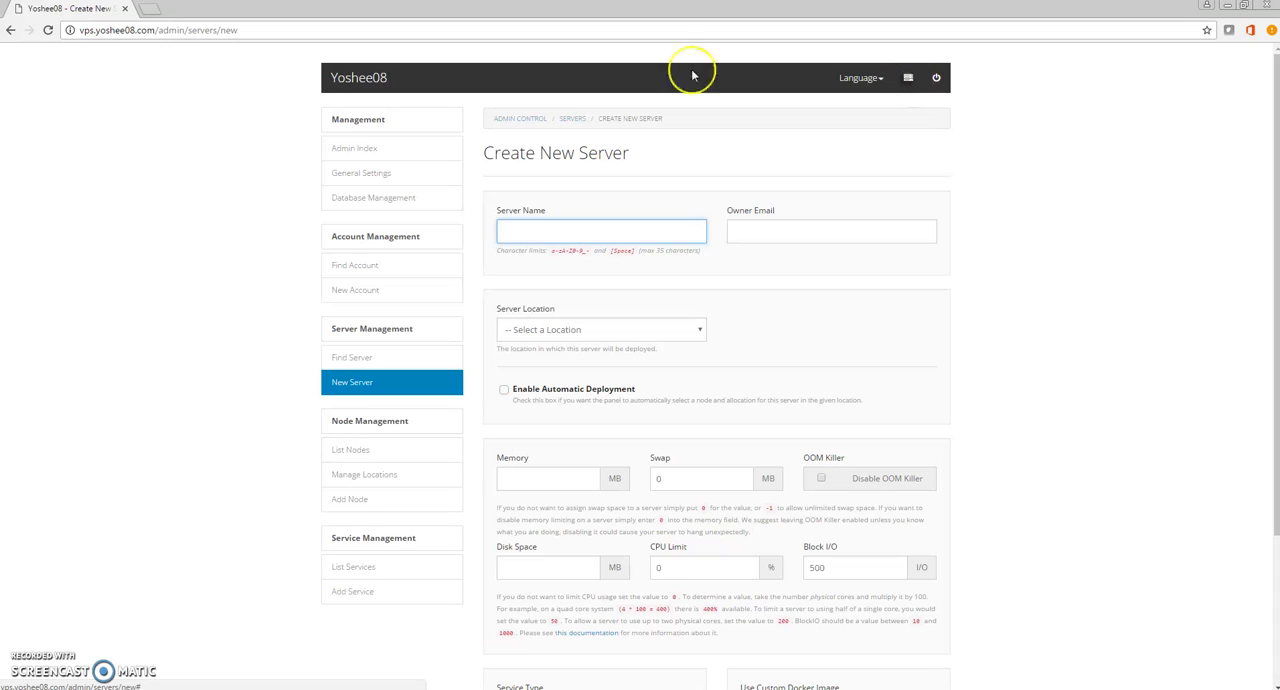
Return to the server list and reopen the new server form through the admin area.
left_click(337, 88)
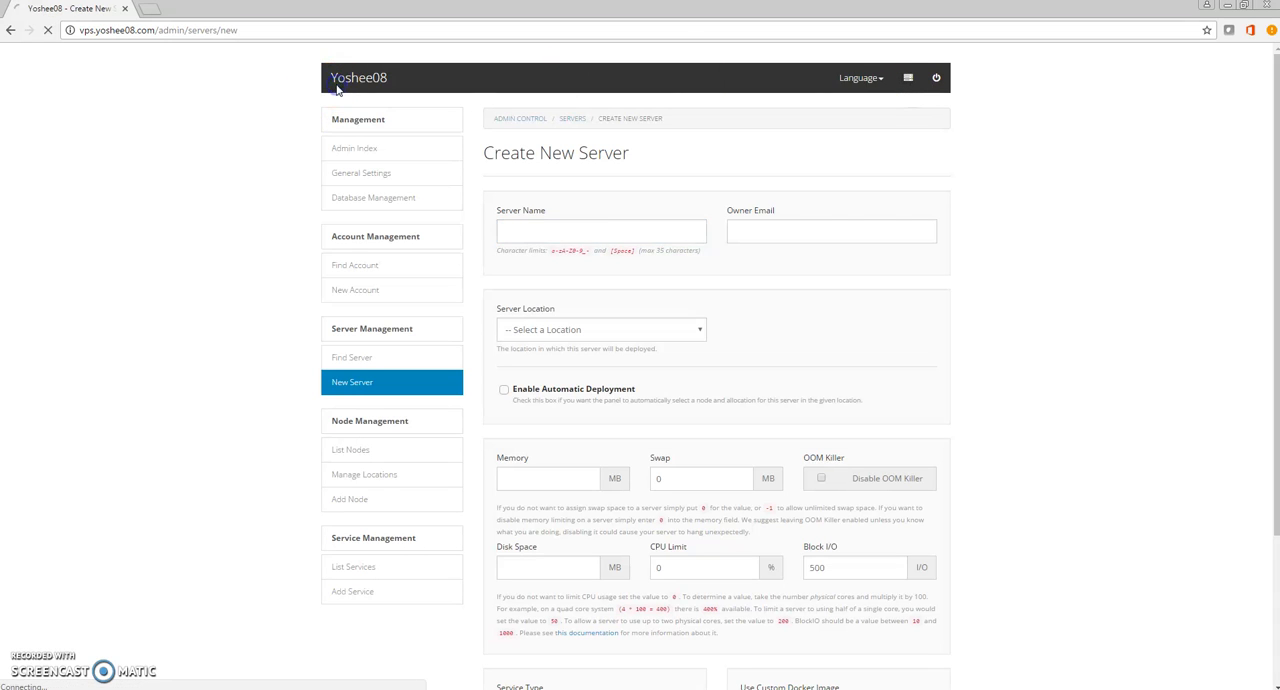
left_click(914, 80)
left_click(391, 394)
Name the server "Minecraft 512mb" and fill in the owner's e-mail with the suggested admin account.
left_click(619, 236)
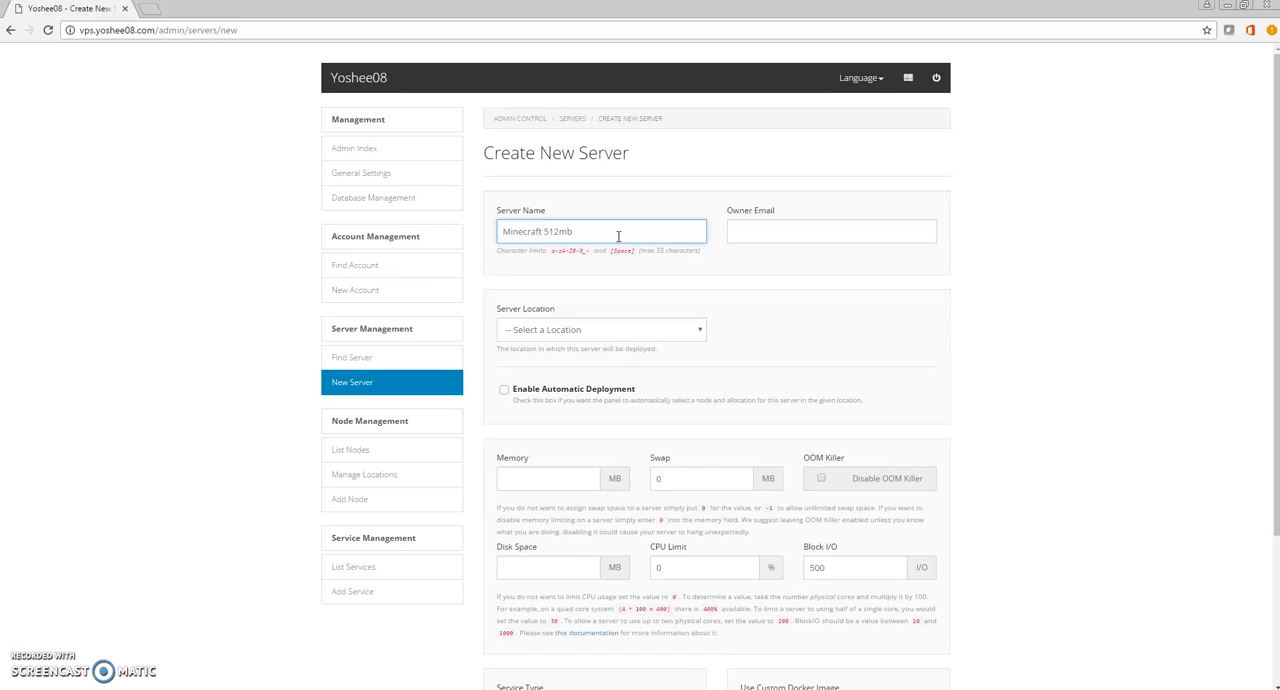
left_click(823, 232)
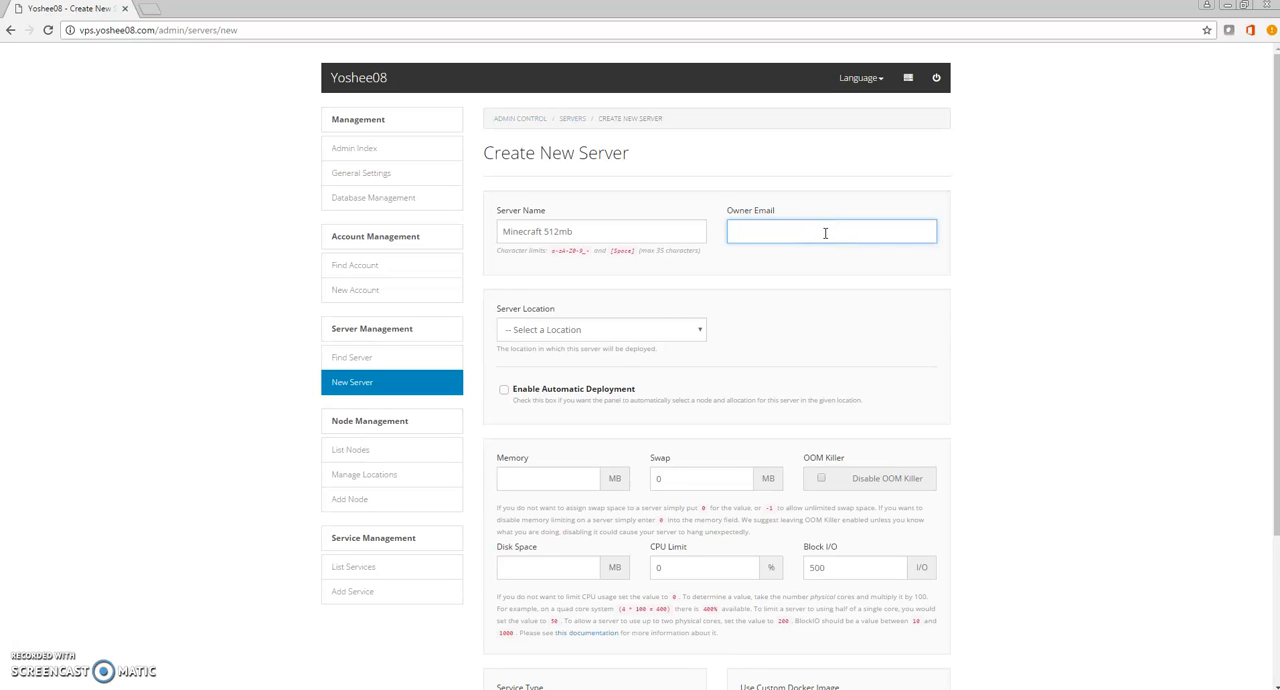
type("admin")
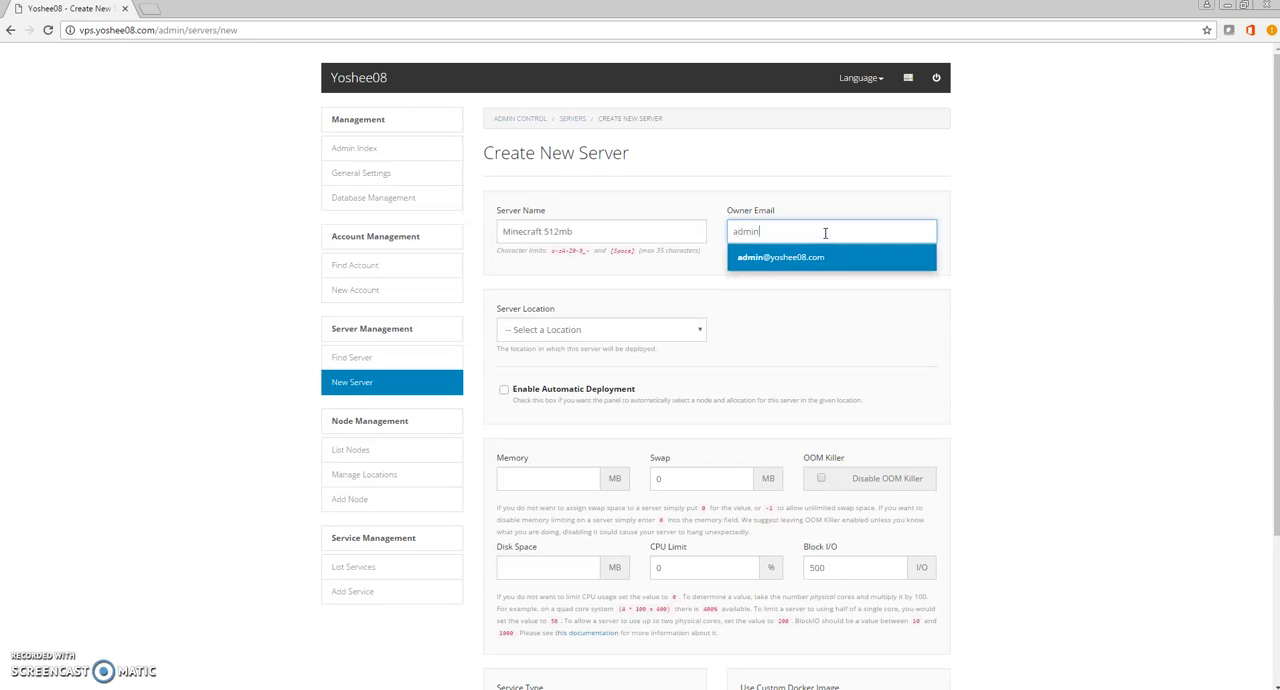
key("Return")
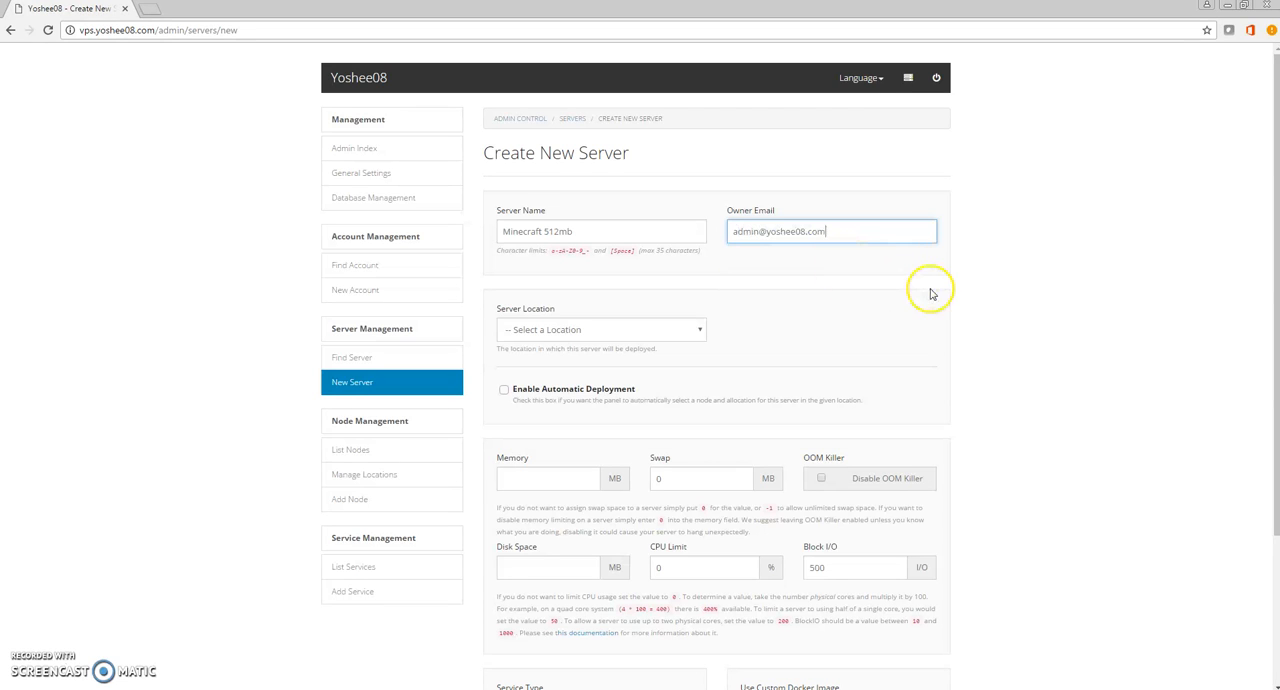
Set the server location to Main Server (Dal) and the server node to Main.
left_click(579, 323)
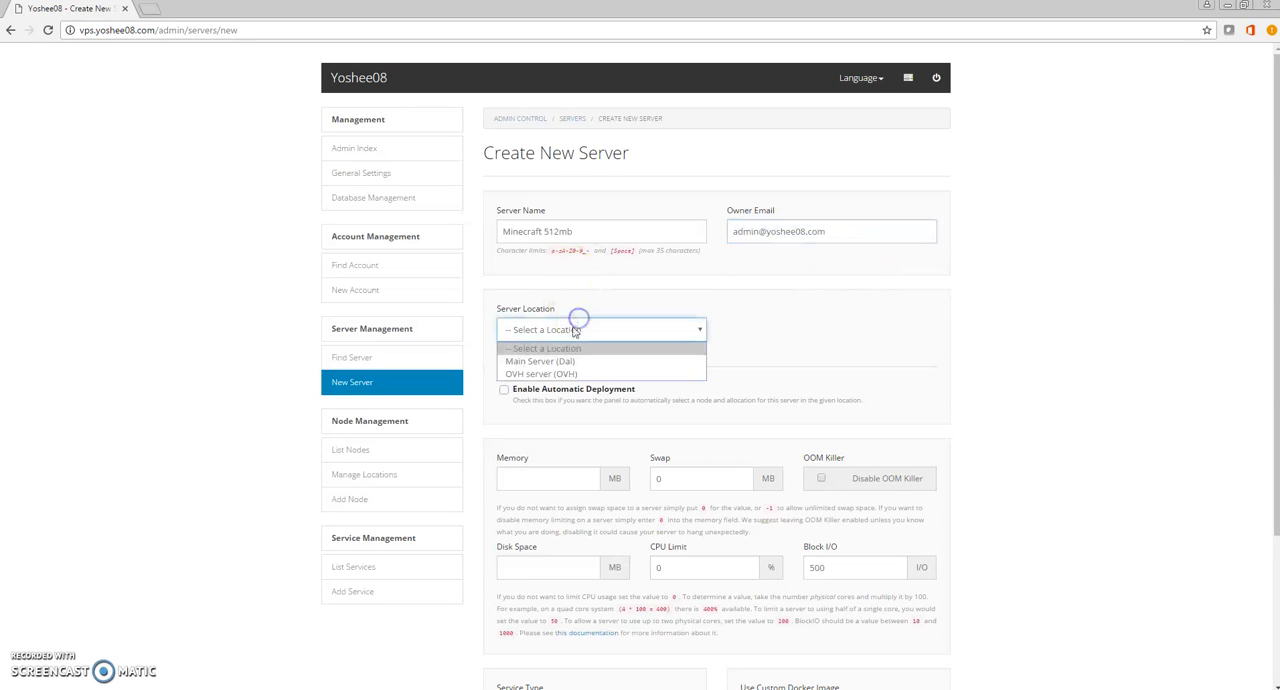
left_click(743, 291)
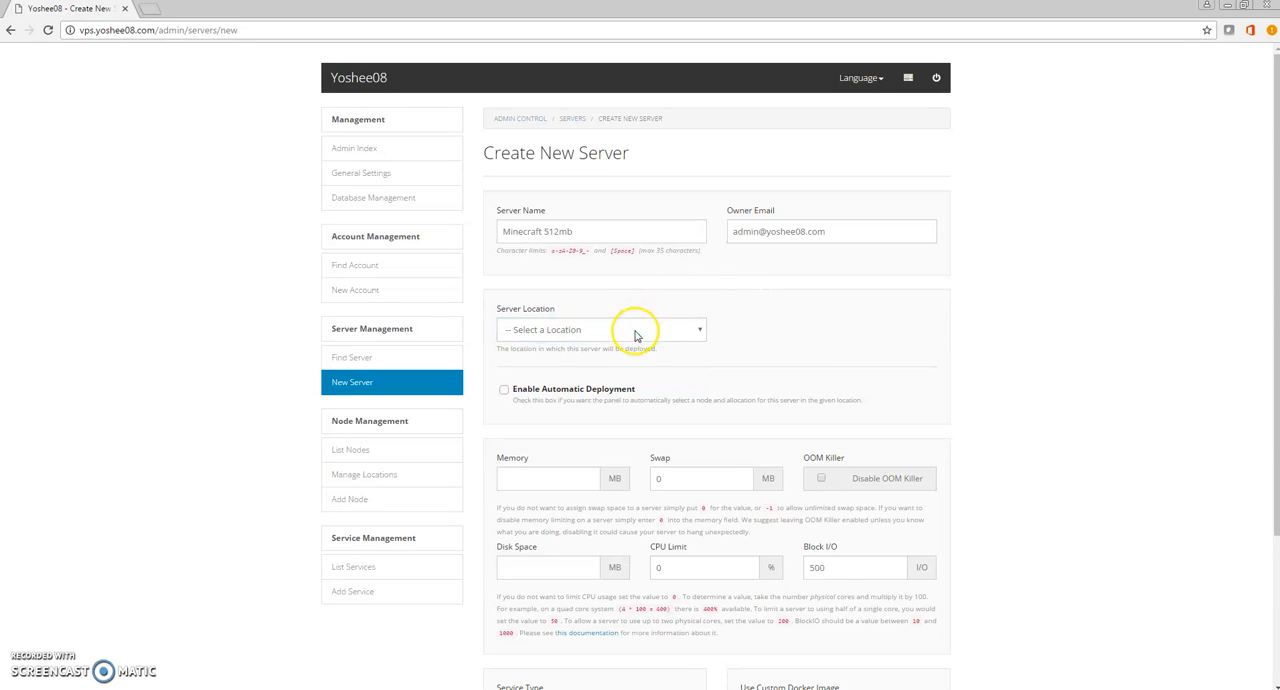
left_click(635, 333)
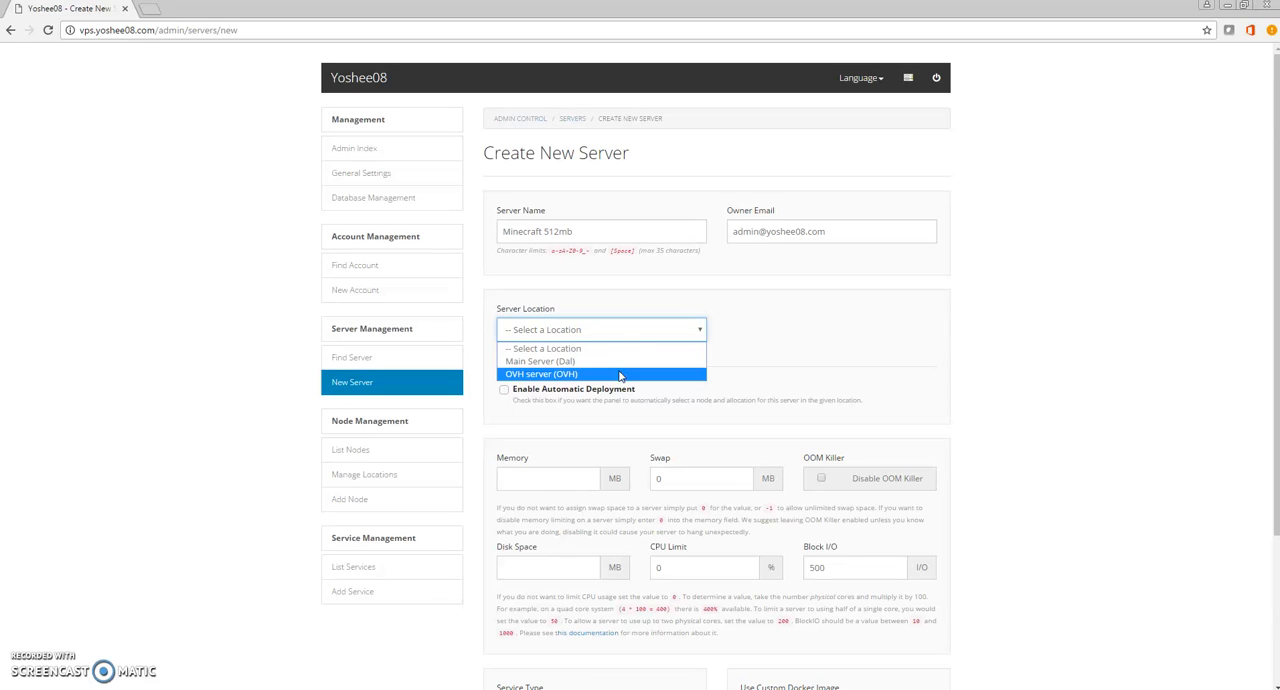
left_click(623, 360)
left_click(742, 331)
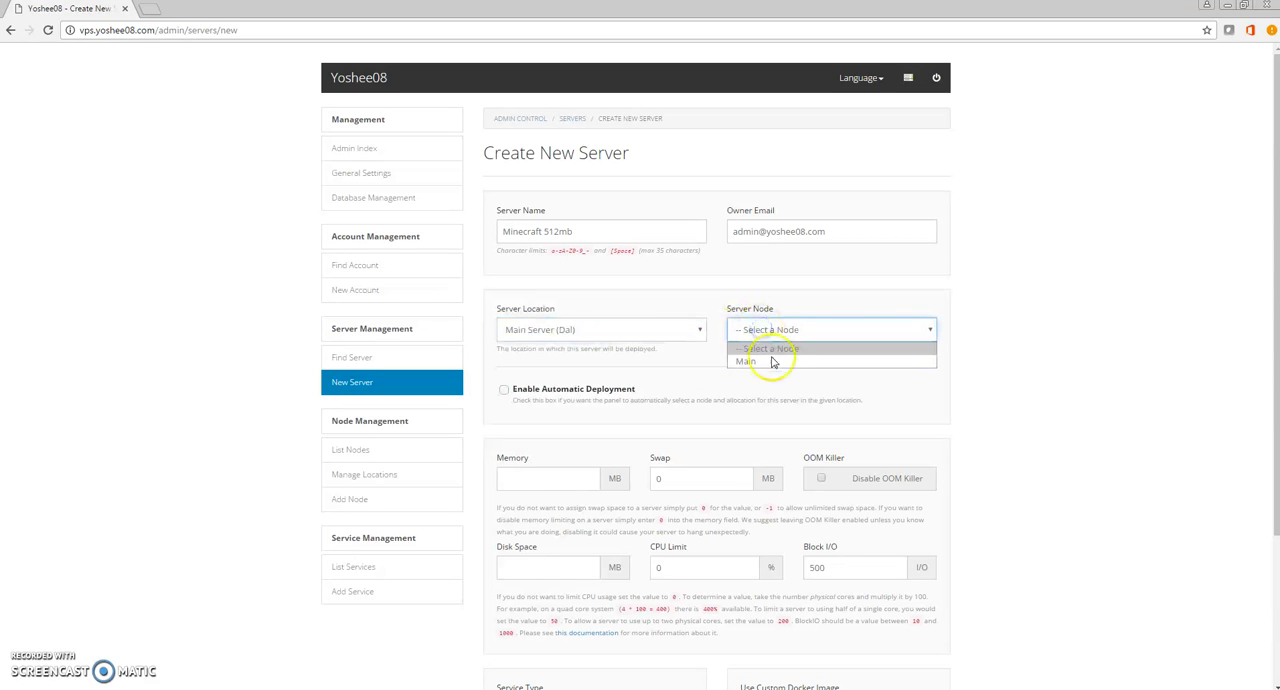
left_click(772, 362)
Assign the server IP 5.189.162.65 and the server port 25584.
left_click(617, 383)
left_click(677, 417)
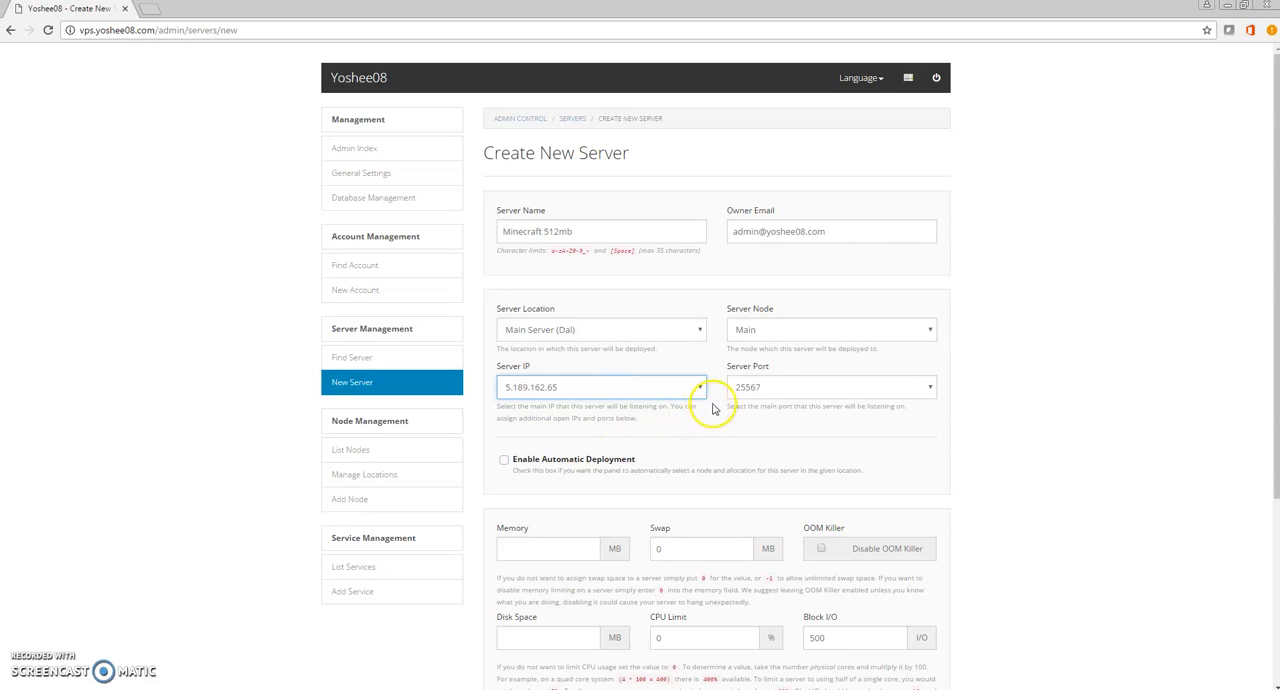
left_click(769, 388)
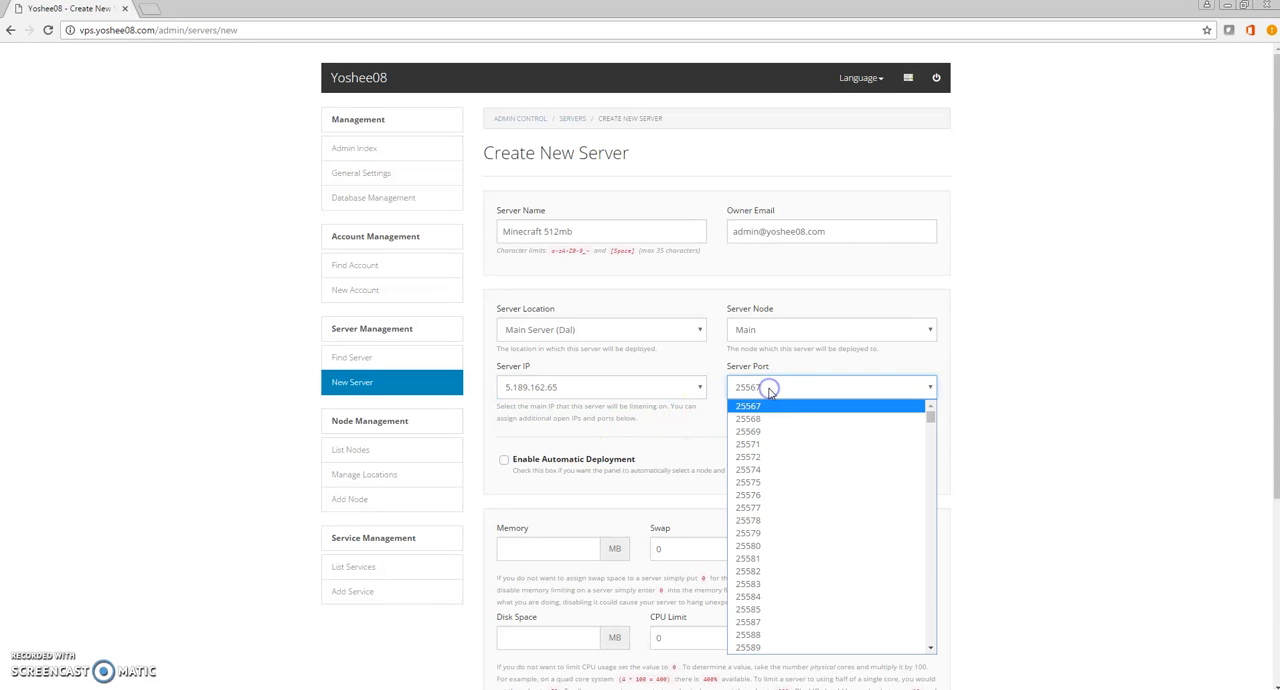
left_click(771, 597)
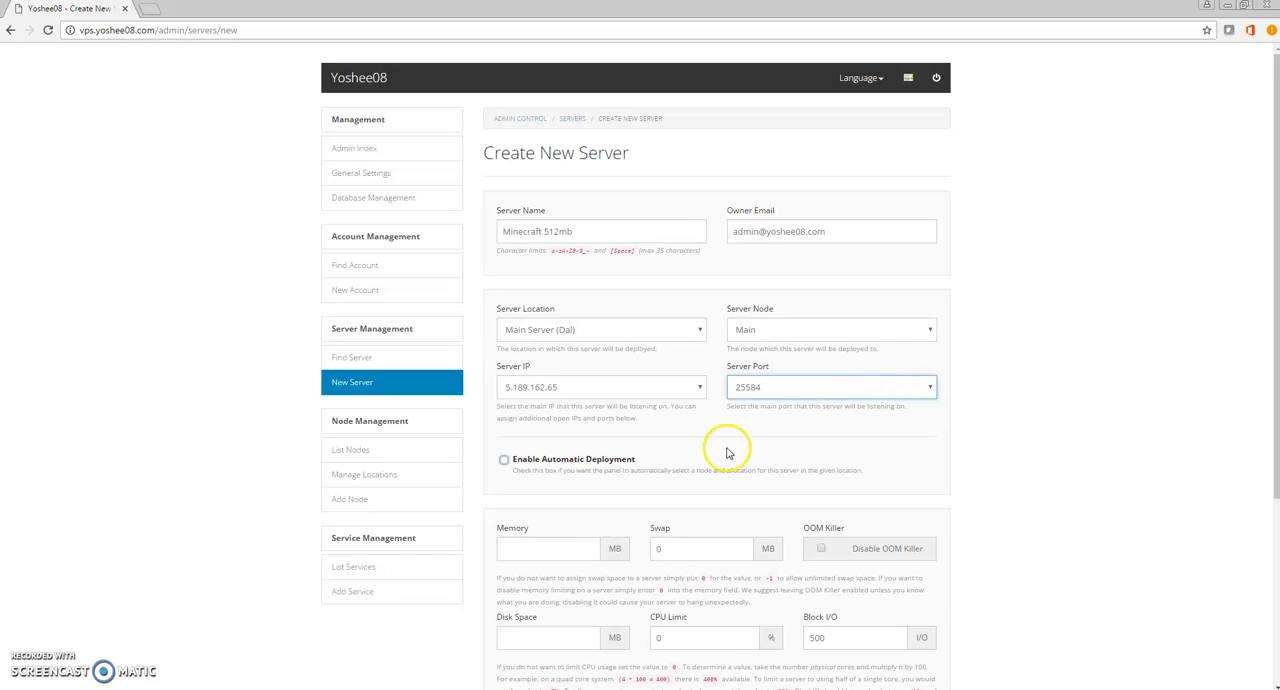
Review the automatic deployment option against the manually chosen location, node, IP and port.
left_click_drag(1276, 323, 1257, 443)
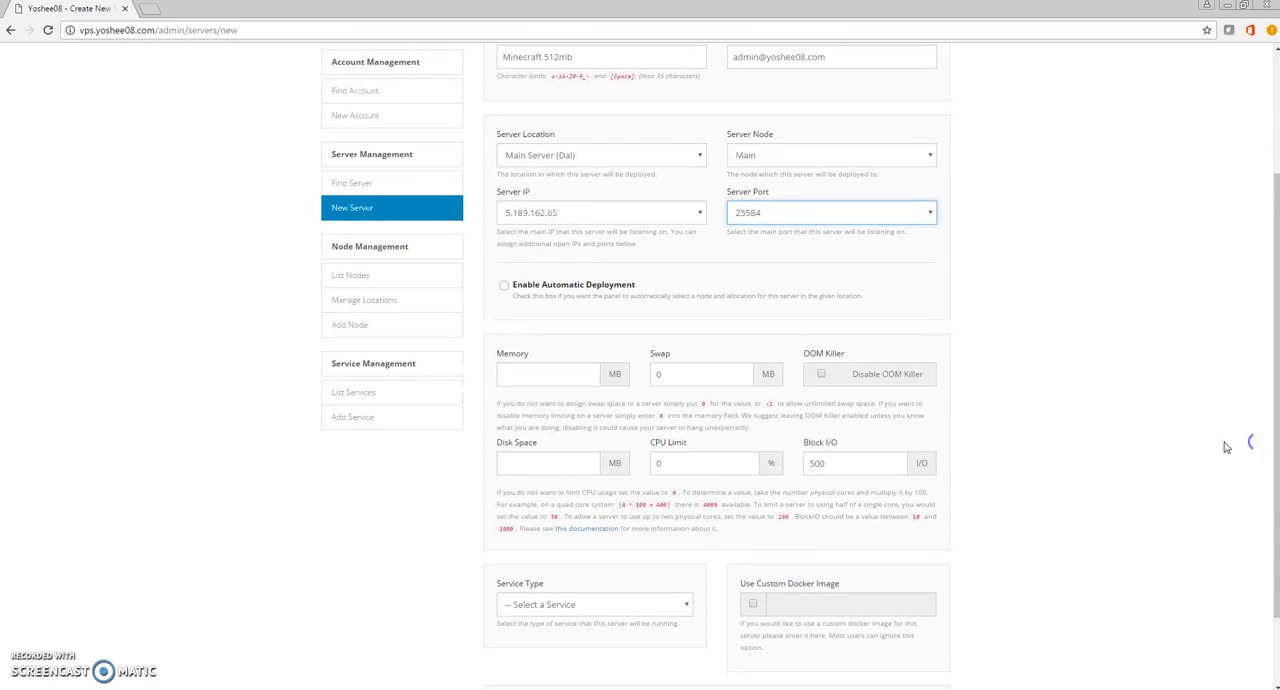
left_click(527, 284)
left_click(586, 152)
left_click(760, 155)
left_click(585, 213)
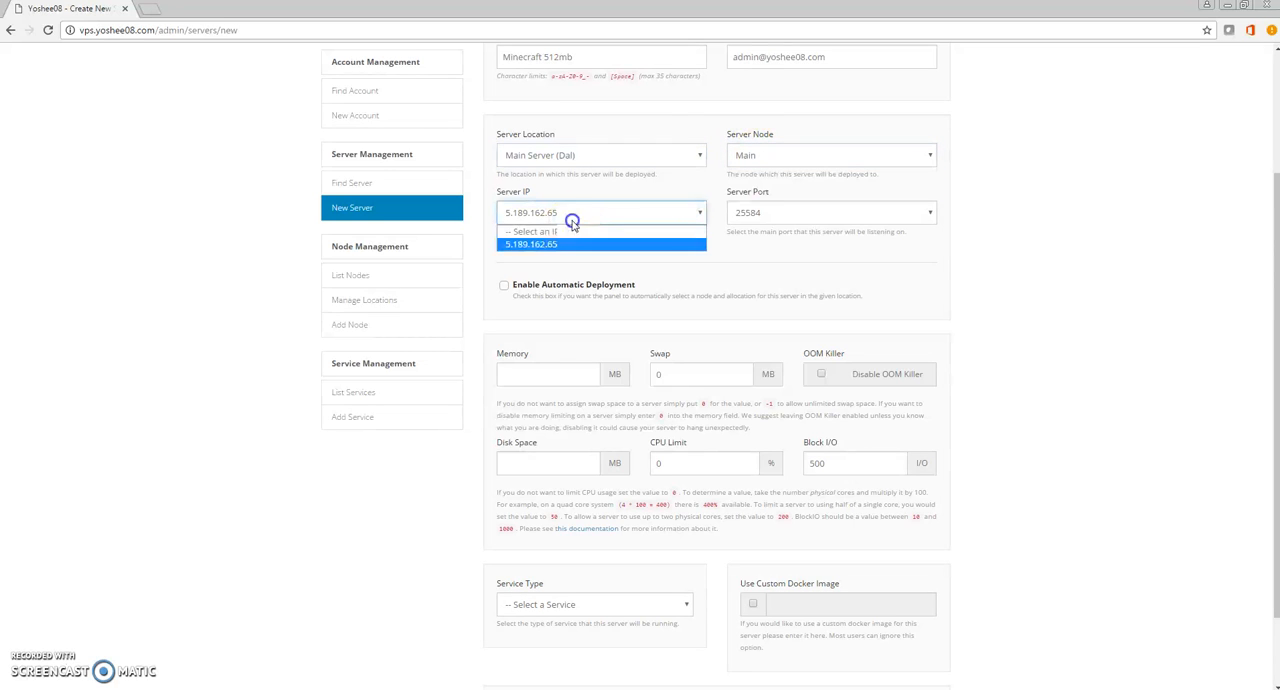
left_click(788, 215)
left_click(790, 216)
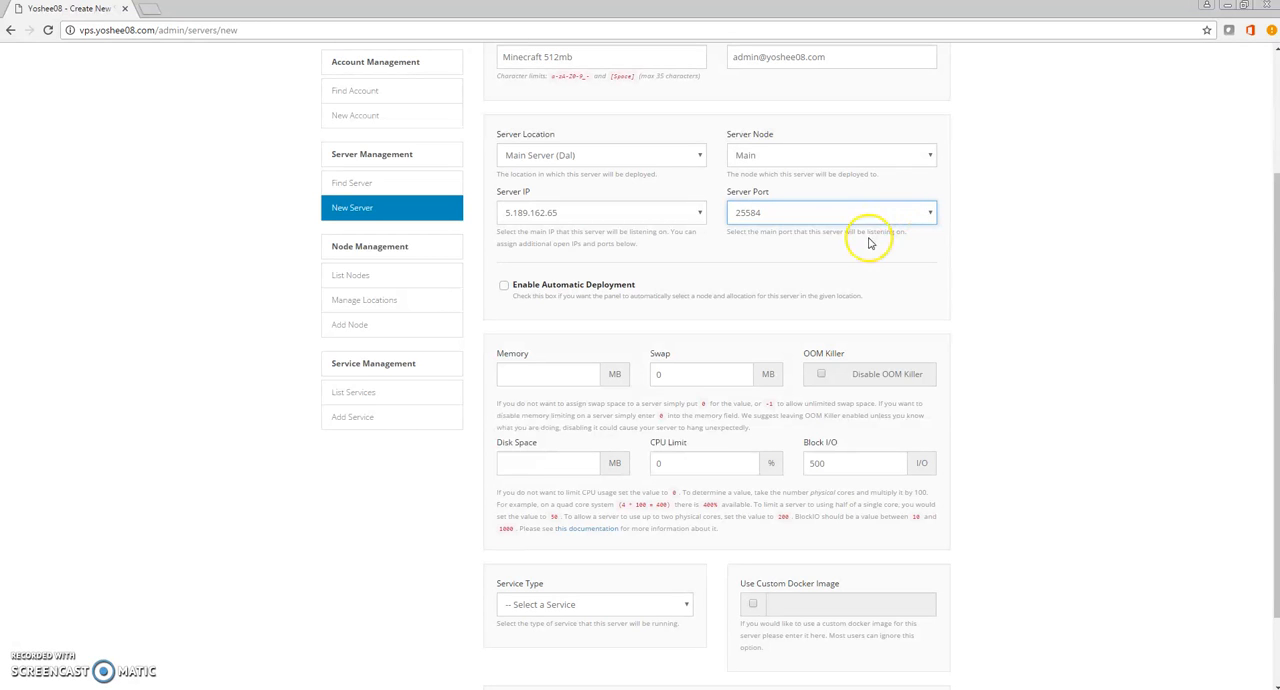
Set the server's memory to 512 MB and its swap to -1 for unlimited swap space.
scroll(1074, 303, "down", 1)
left_click(545, 284)
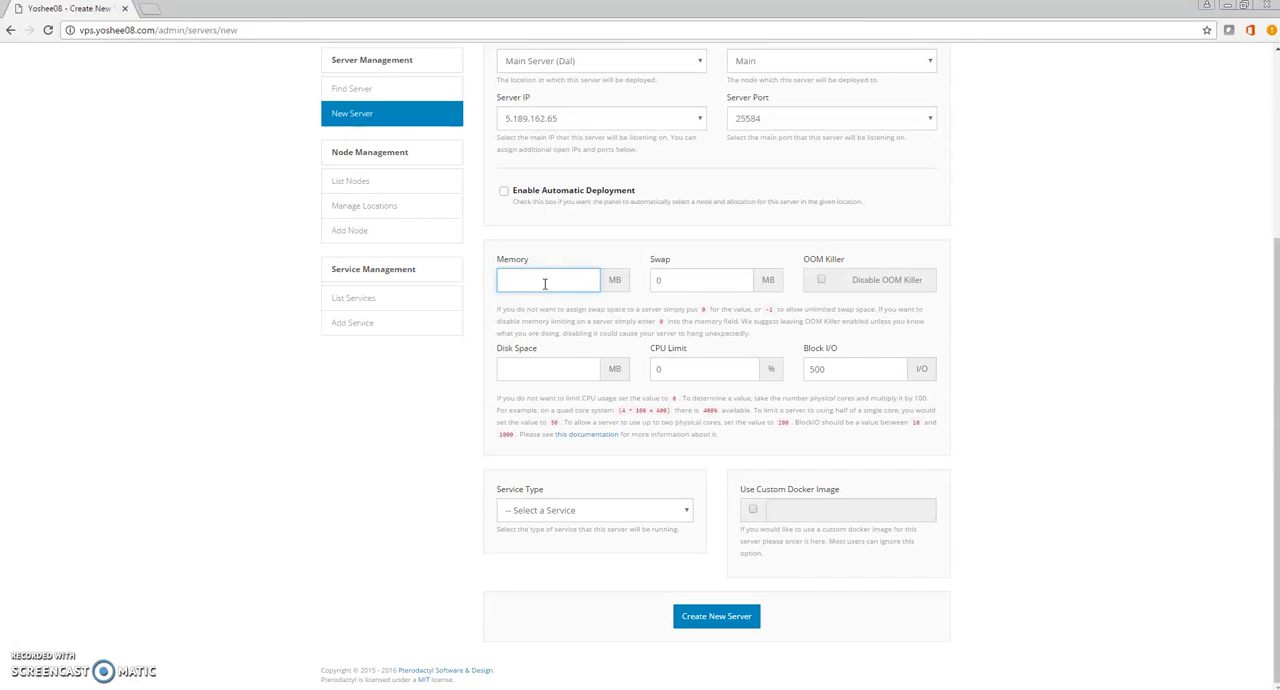
left_click_drag(688, 281, 583, 283)
type("-1")
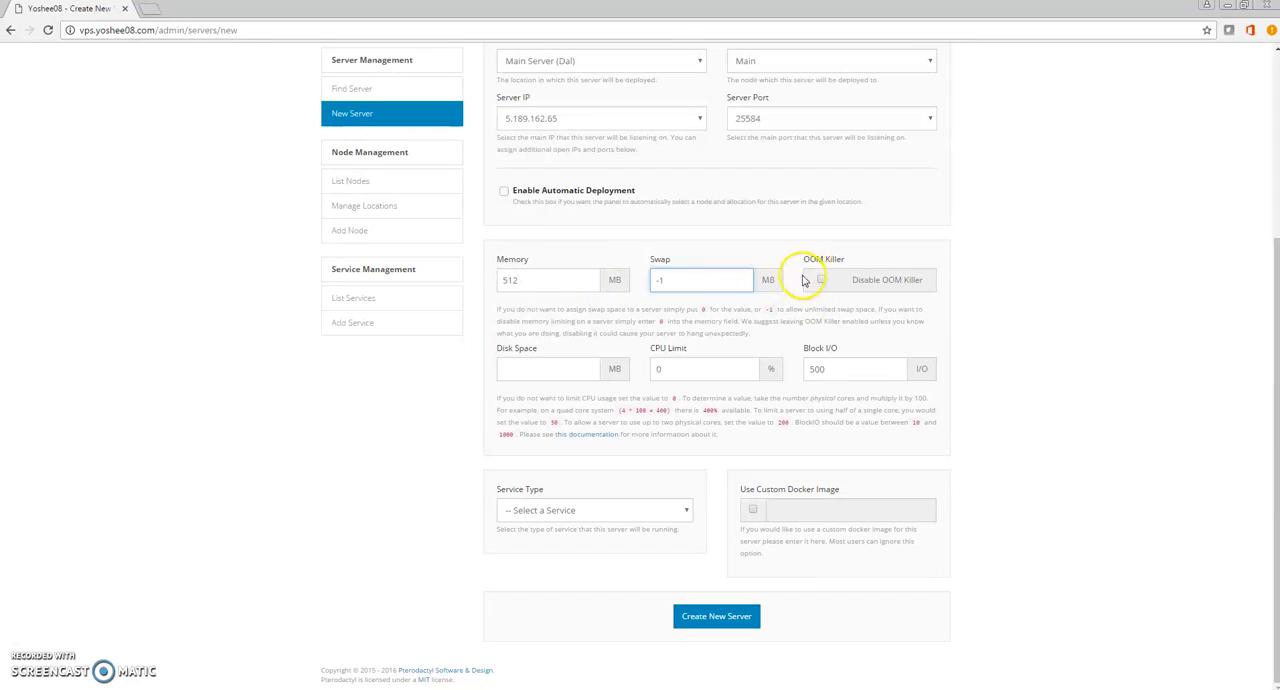
left_click_drag(680, 280, 651, 280)
key("BackSpace")
type("-1")
Read the guidance on swap values and check it against the memory and swap settings.
left_click_drag(808, 309, 873, 313)
left_click(873, 313)
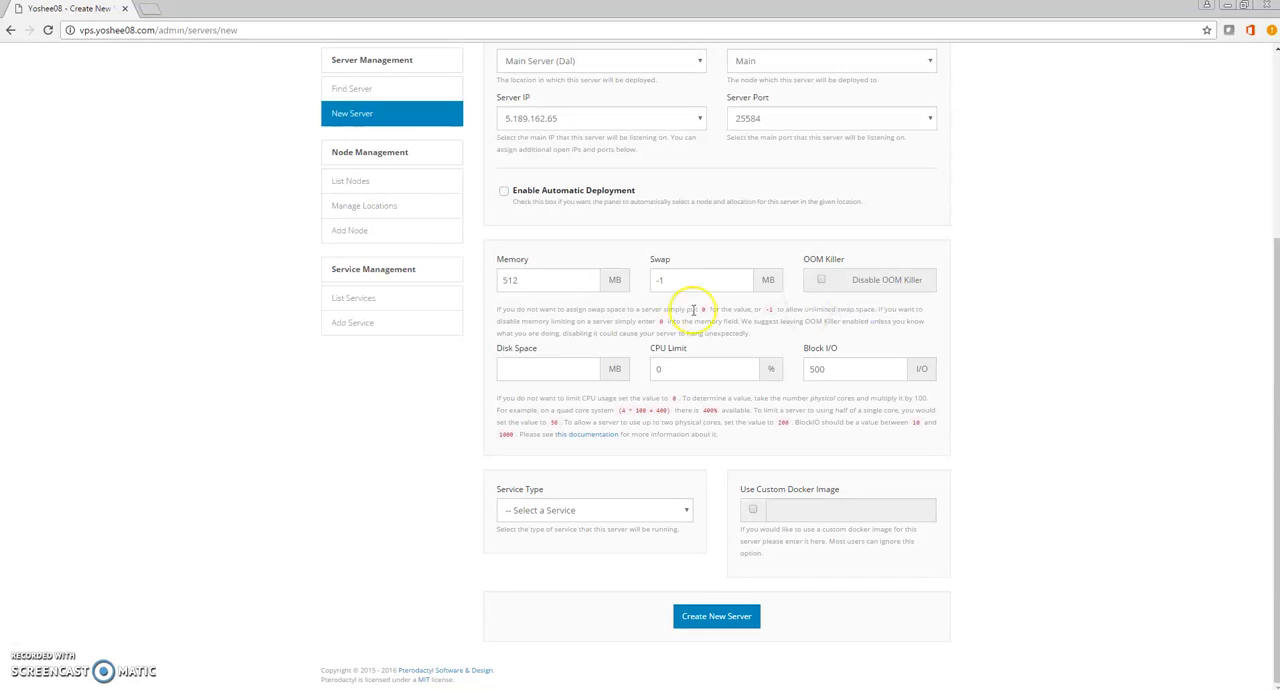
left_click_drag(700, 310, 752, 310)
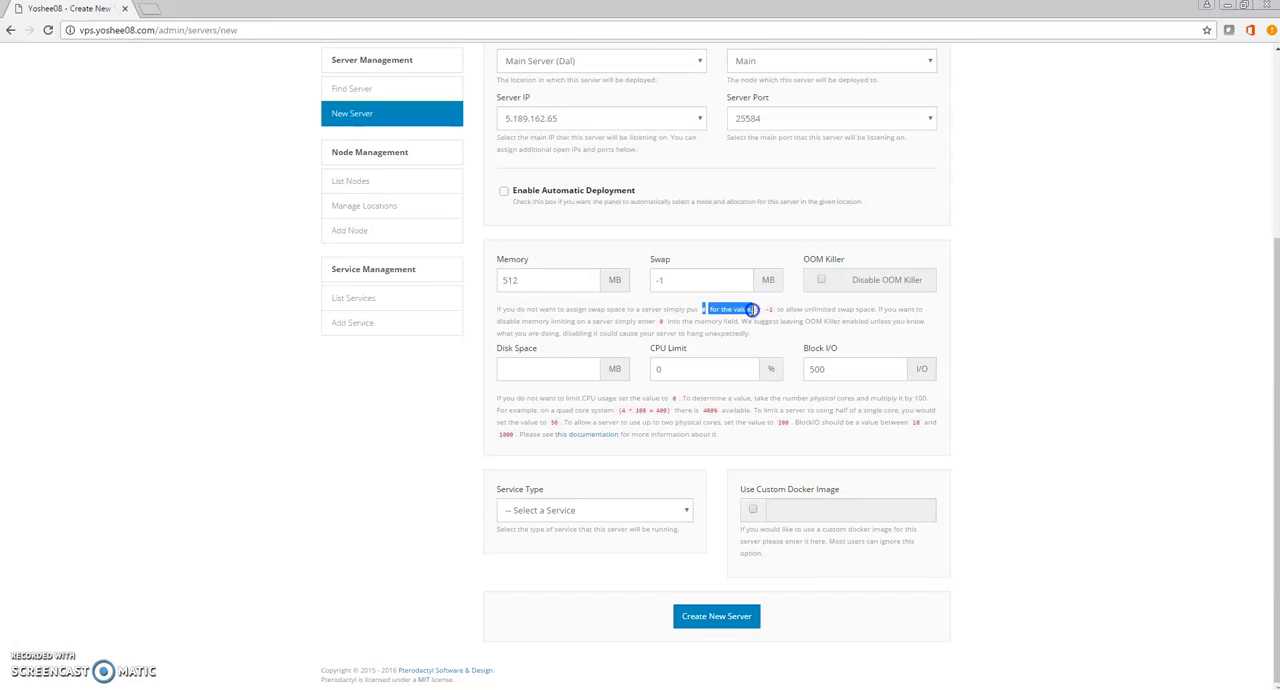
left_click_drag(651, 259, 676, 260)
left_click(513, 283)
double_click(513, 283)
left_click(570, 270)
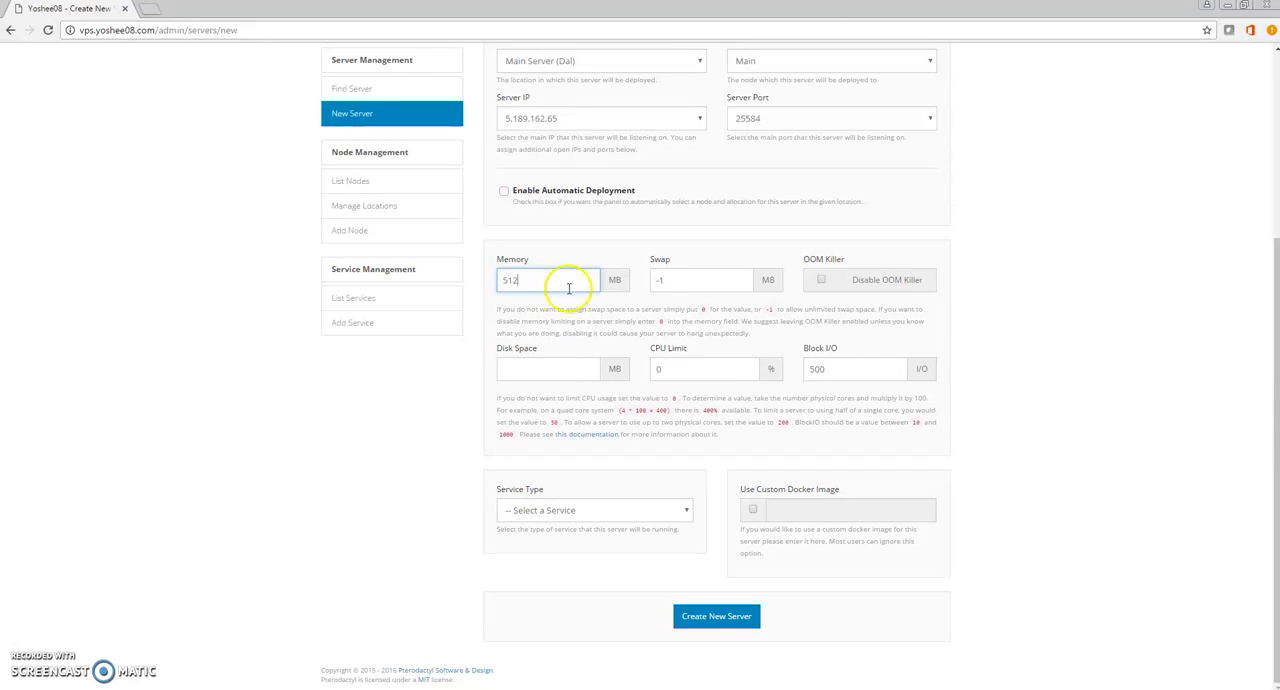
Set the server's disk space to 10000 MB.
left_click(561, 365)
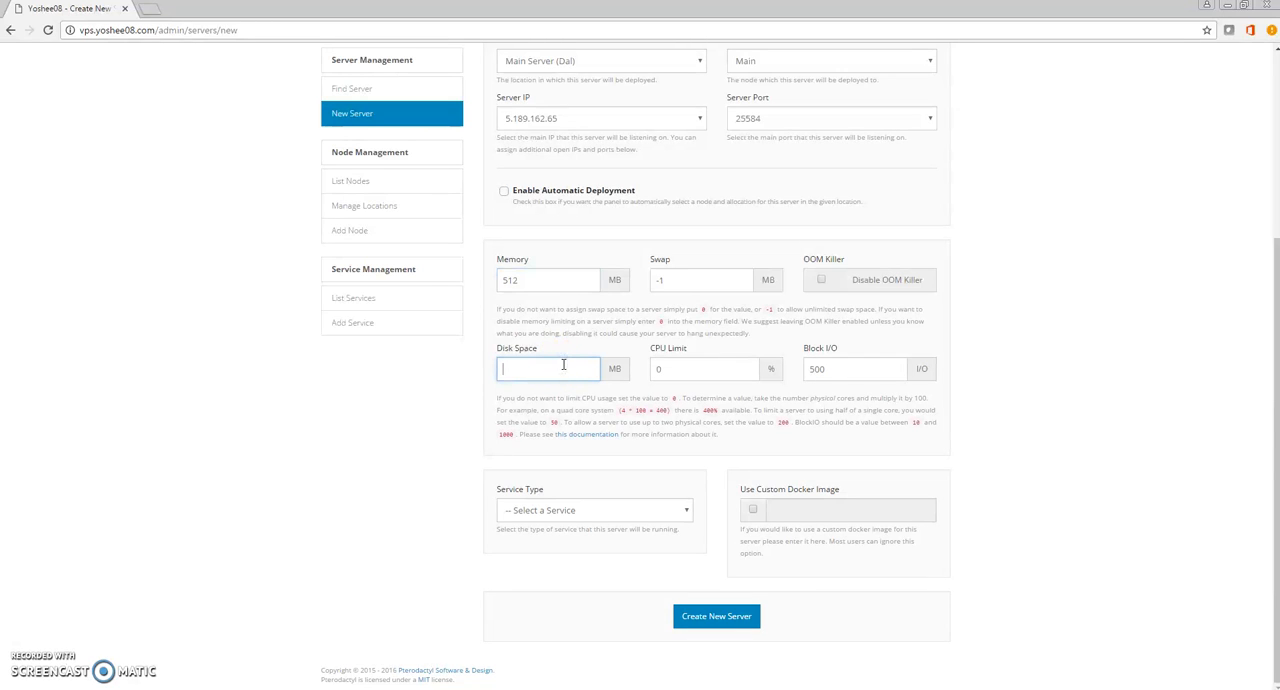
left_click(536, 281)
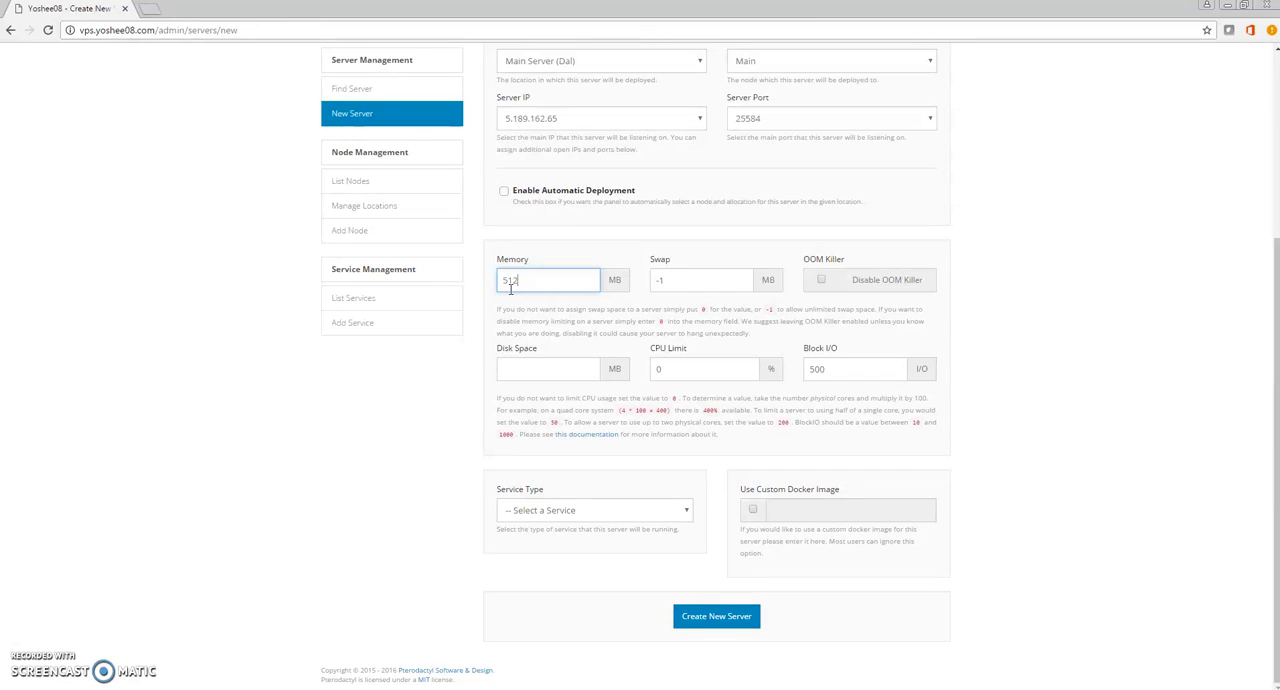
left_click(533, 370)
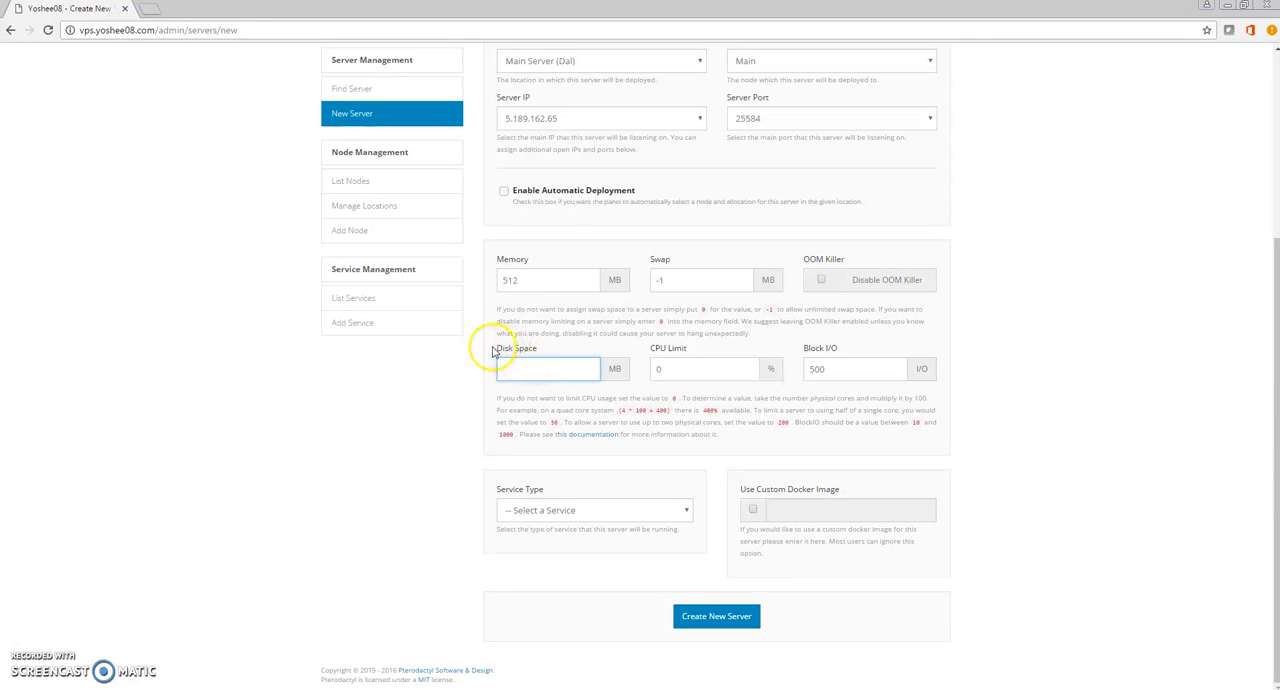
left_click_drag(623, 370, 603, 368)
left_click(556, 369)
type("10000")
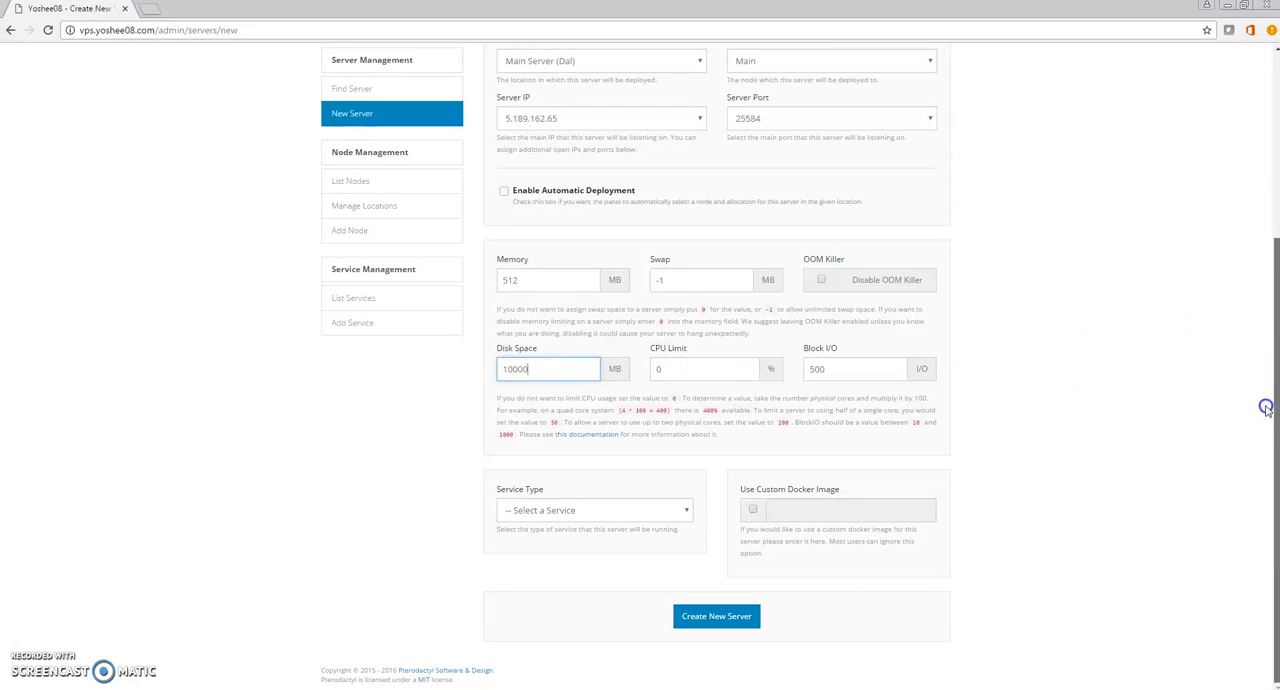
Choose Minecraft as the service type and Vanilla Minecraft as the service option.
left_click(620, 510)
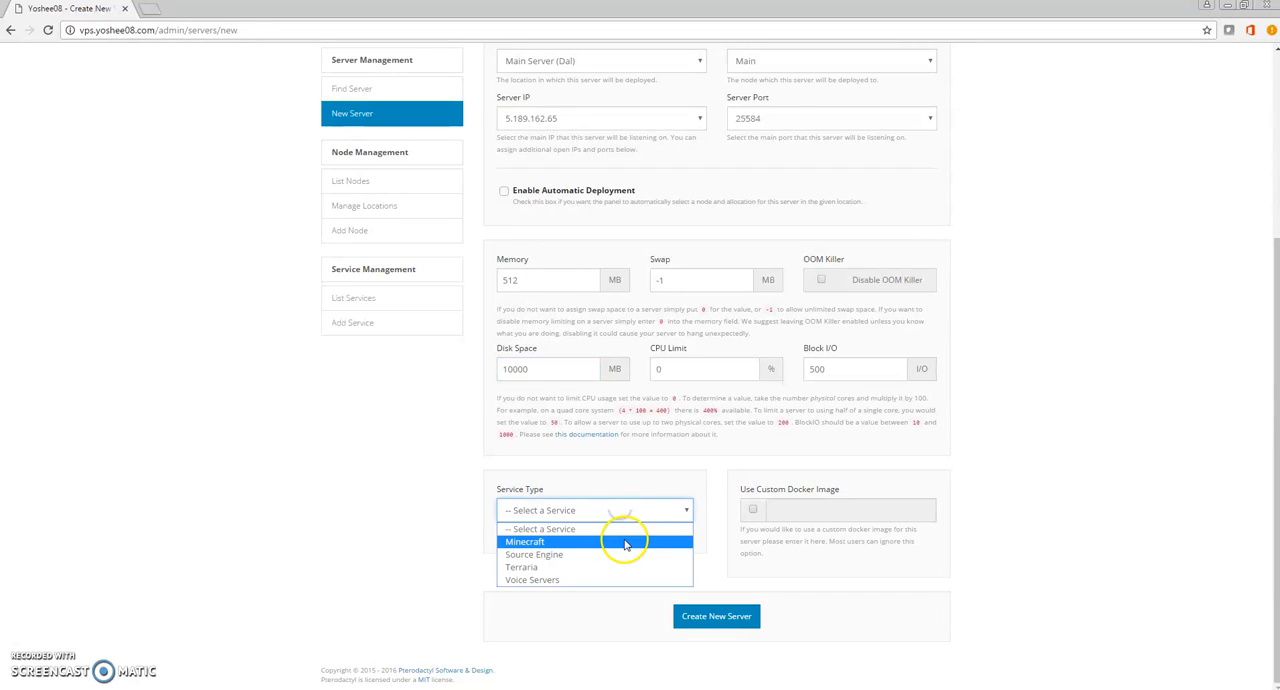
left_click(566, 541)
left_click(614, 567)
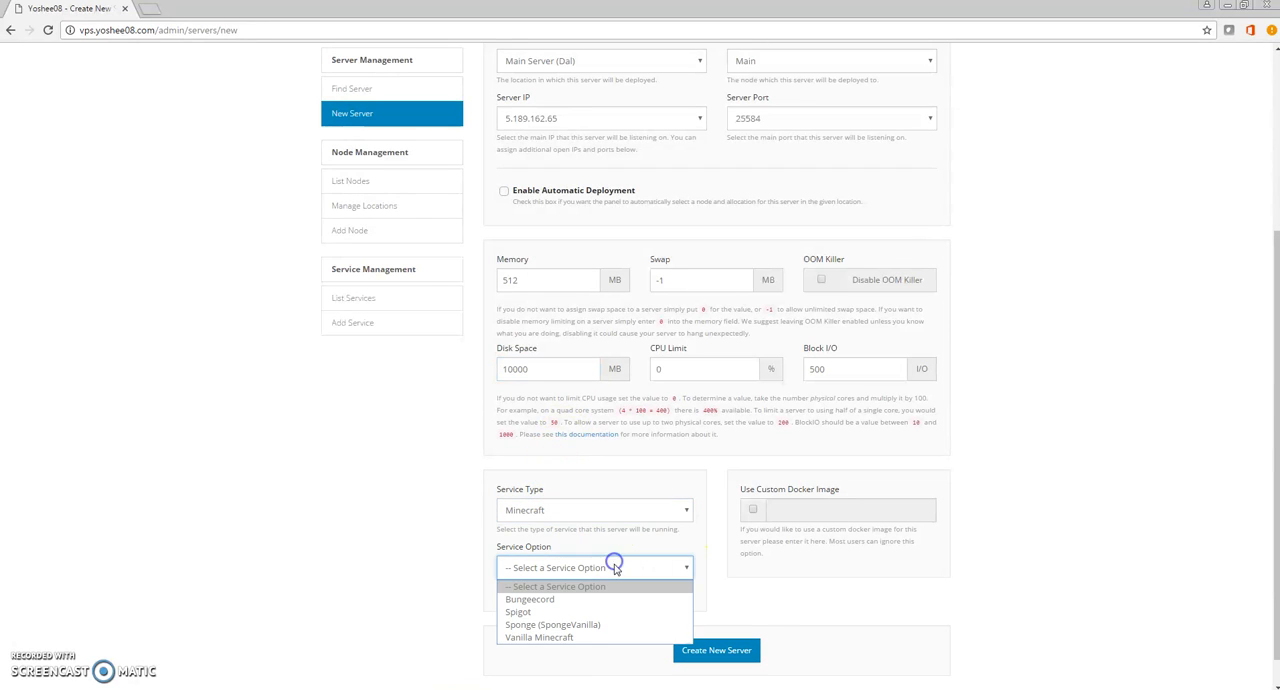
left_click(586, 637)
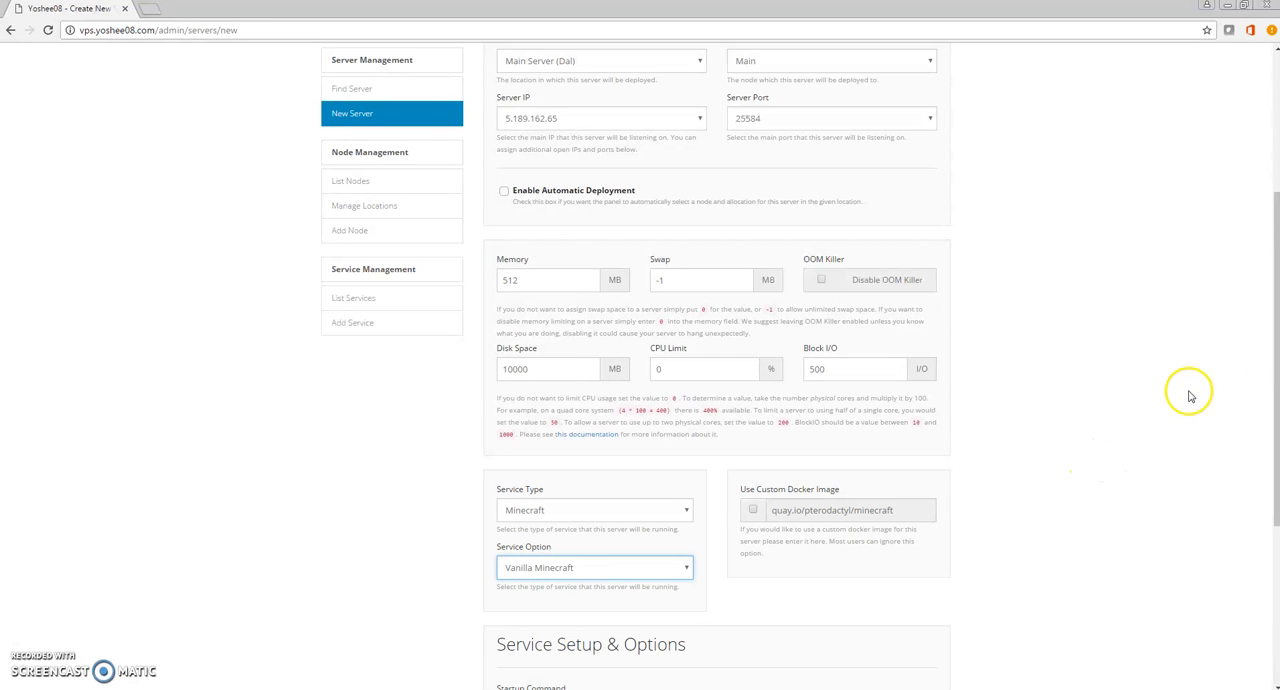
Examine the startup command in the service setup, including its memory and jar file variables.
left_click_drag(1266, 343, 1260, 563)
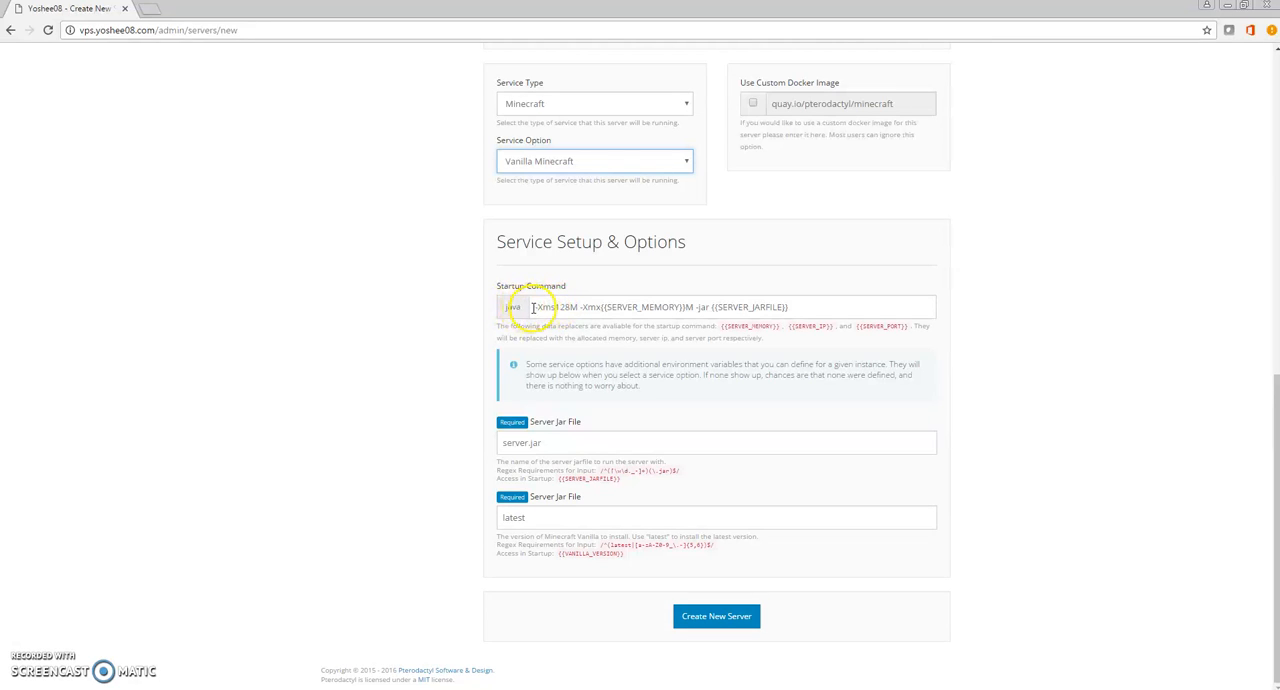
mouse_move(537, 306)
left_mouse_down()
mouse_move(820, 304)
mouse_move(517, 303)
left_mouse_up()
left_click(818, 305)
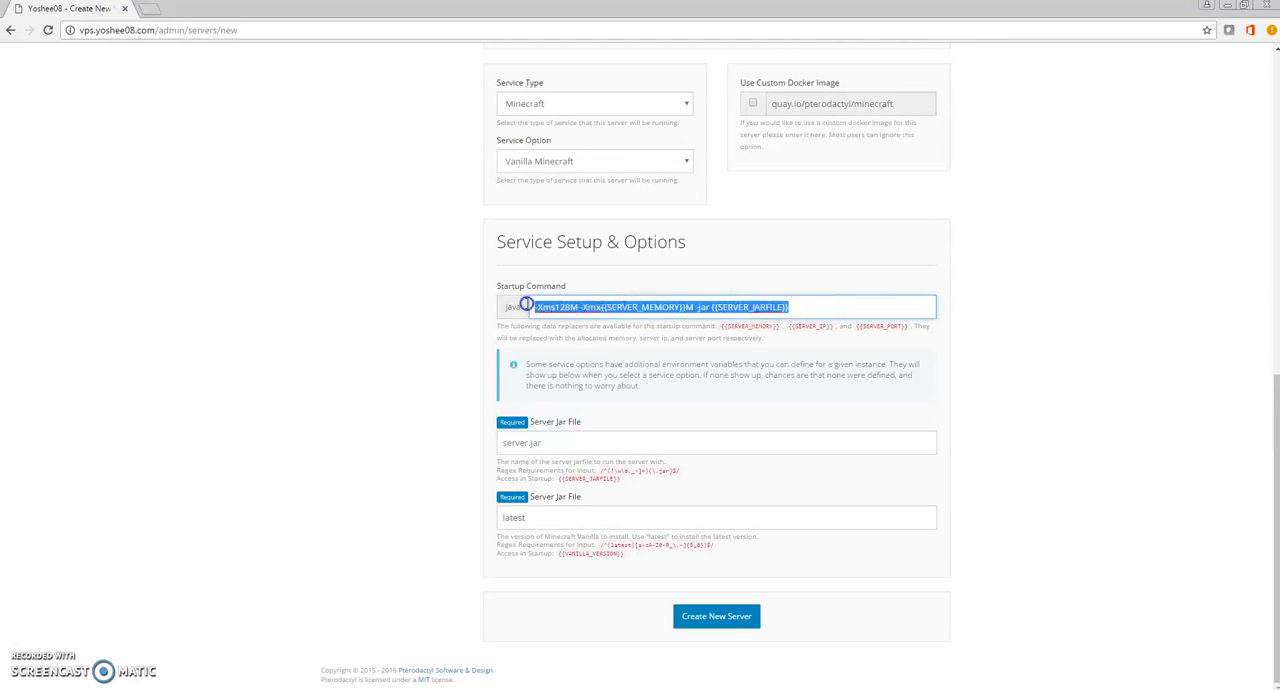
left_click(820, 300)
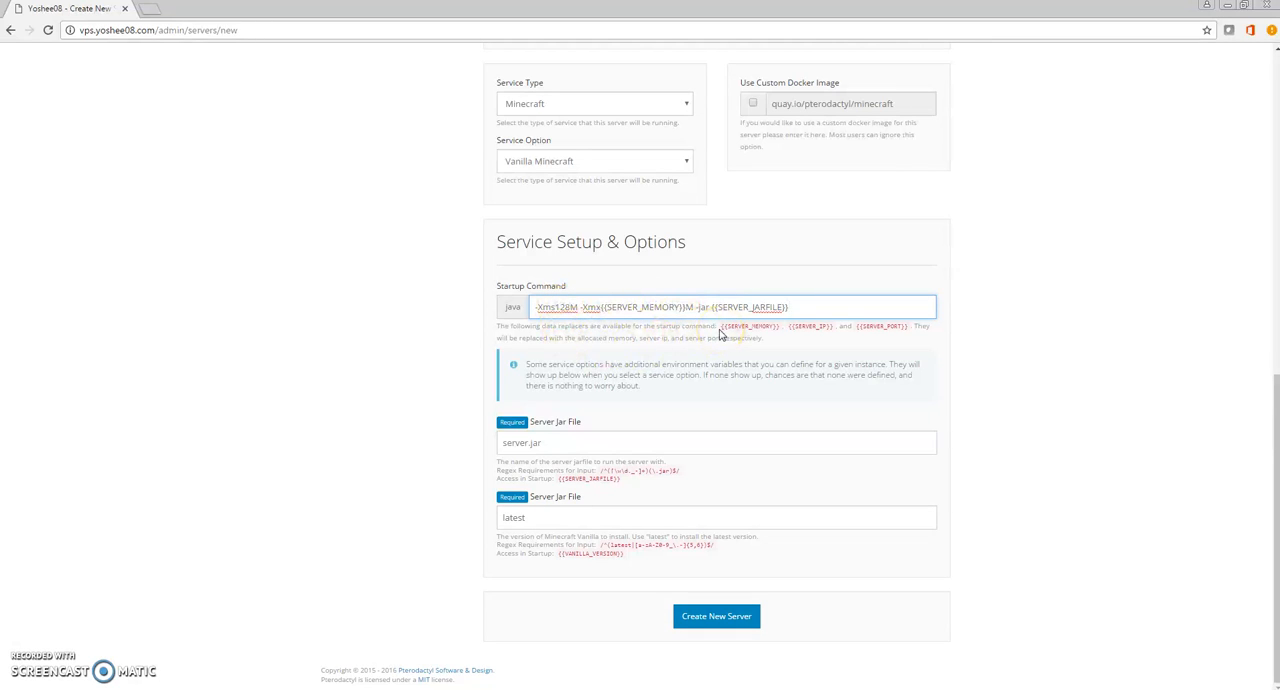
left_click(538, 307)
left_click_drag(806, 311, 733, 310)
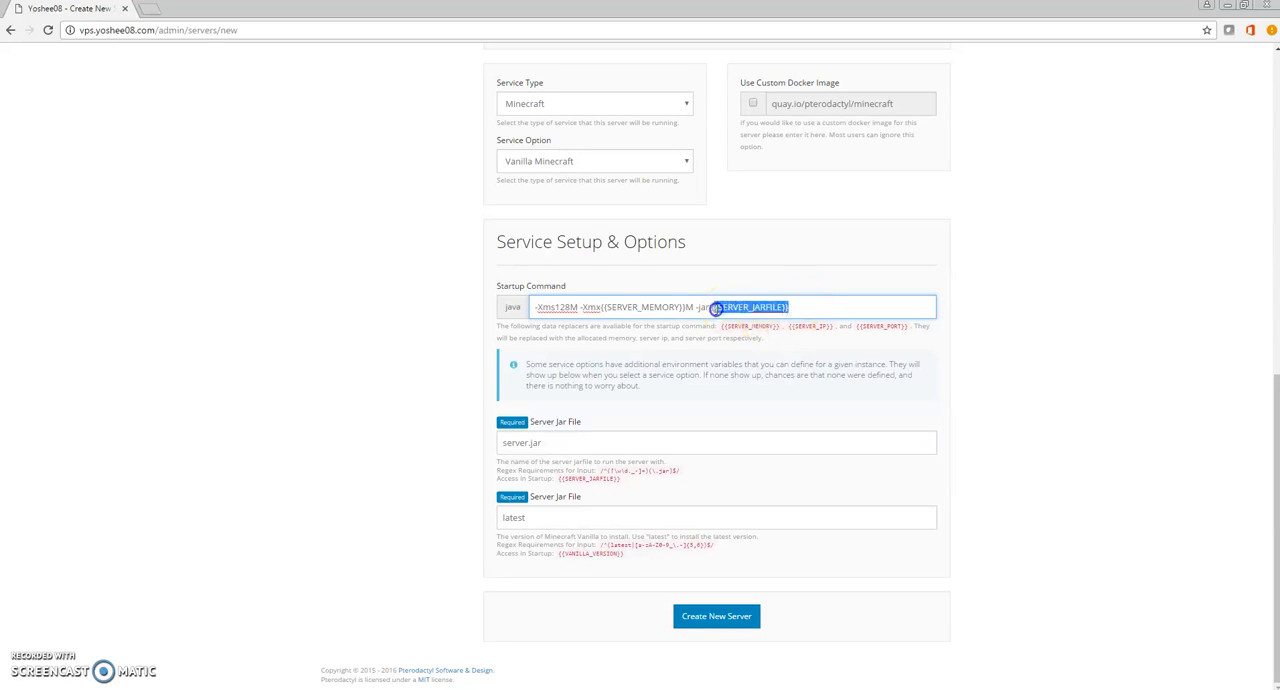
Review how the SERVER_MEMORY and SERVER_JARFILE placeholders are used in the startup command.
left_click(600, 306)
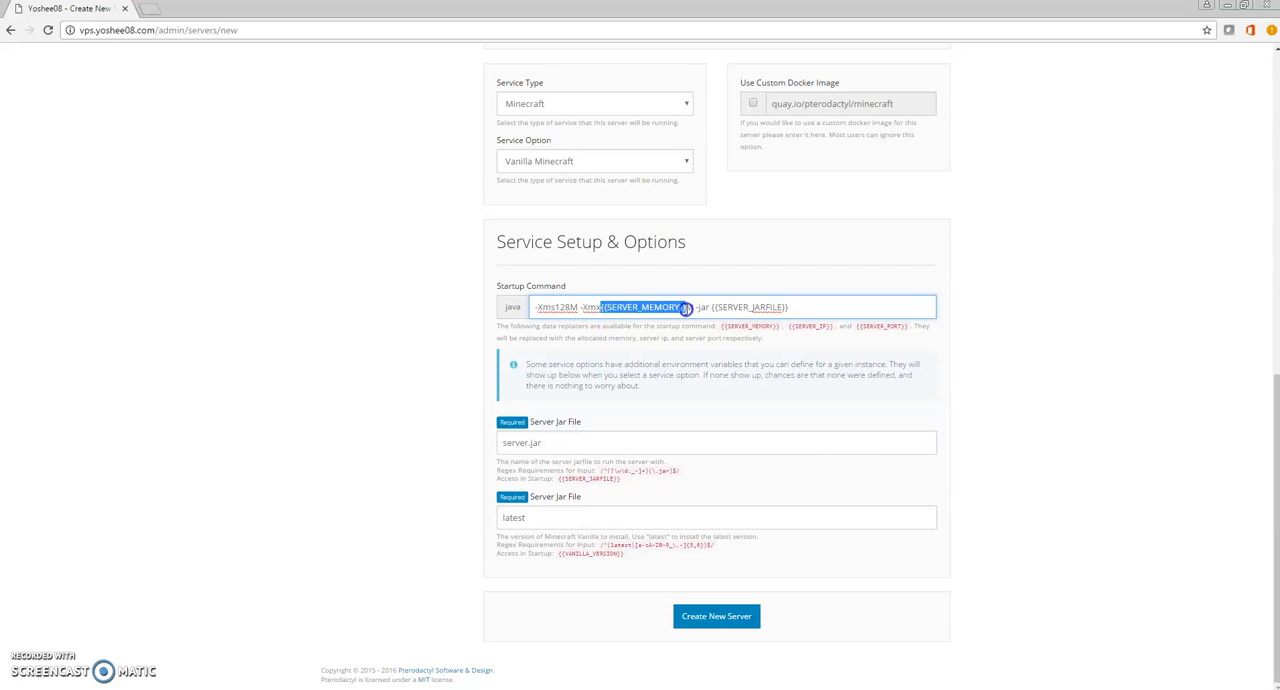
left_click_drag(794, 307, 733, 308)
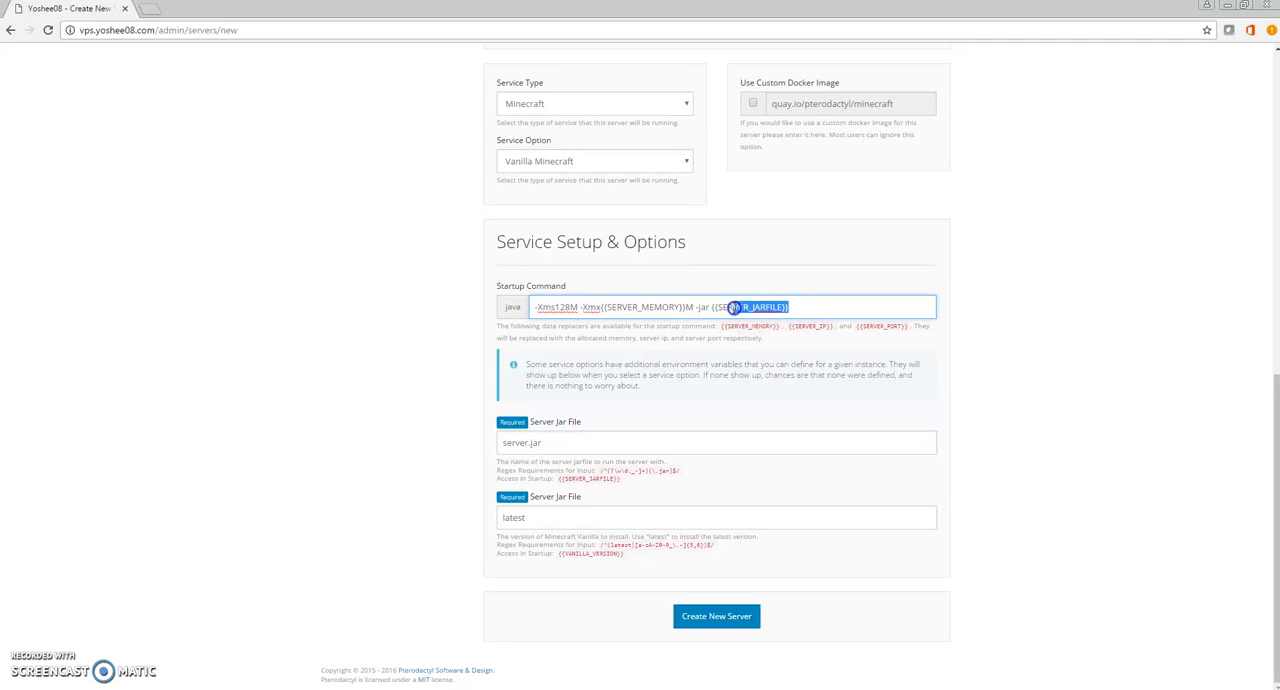
left_click(713, 307)
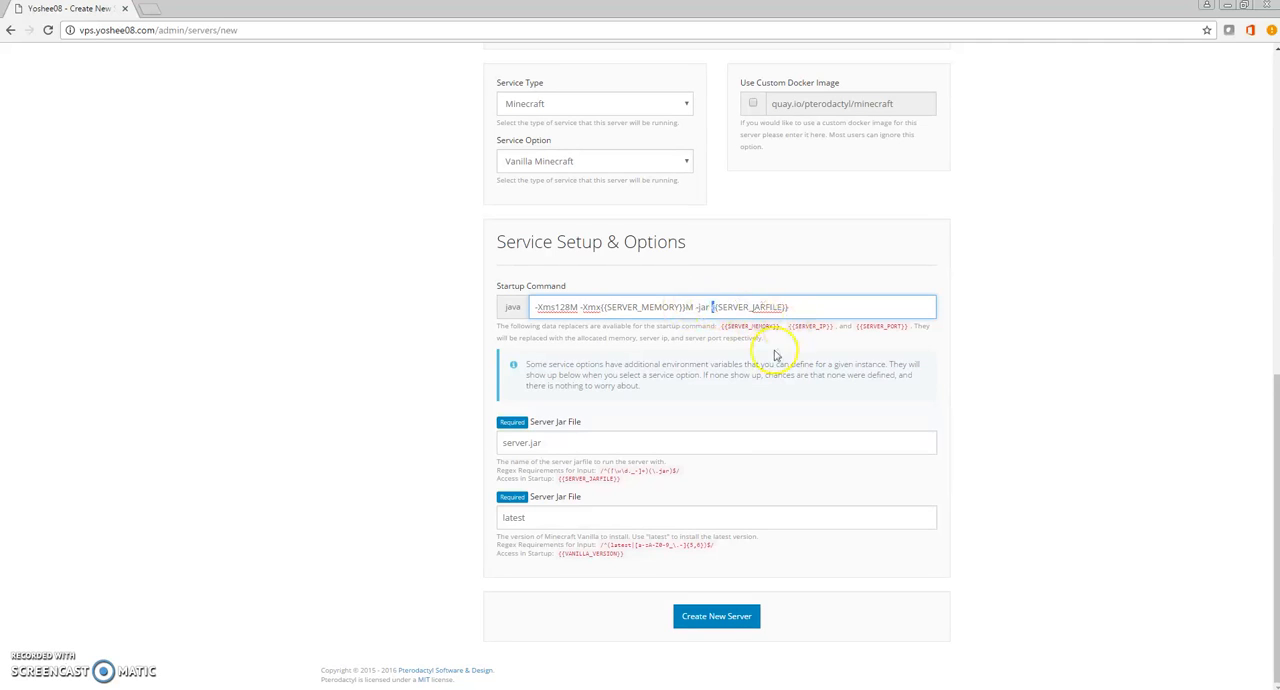
Try to create the server with a custom server jar file name, vanillajar.
left_click_drag(565, 444, 480, 446)
left_click(502, 443)
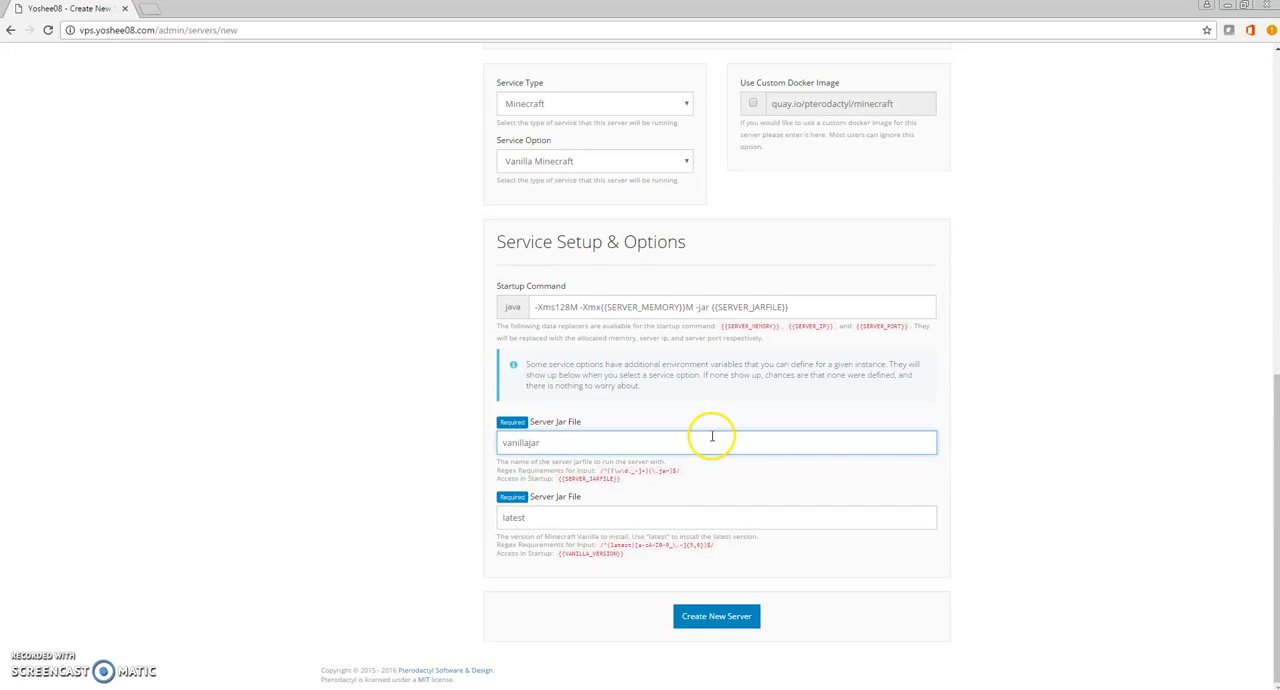
left_click_drag(540, 443, 443, 443)
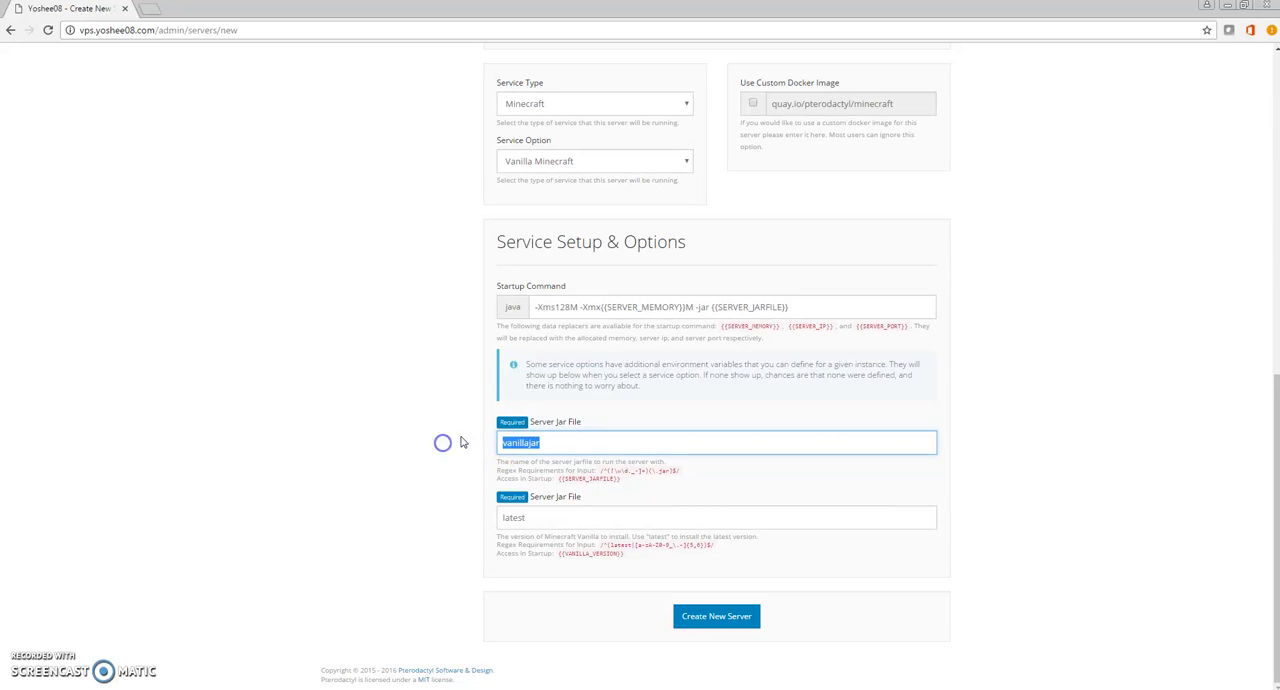
left_click(731, 618)
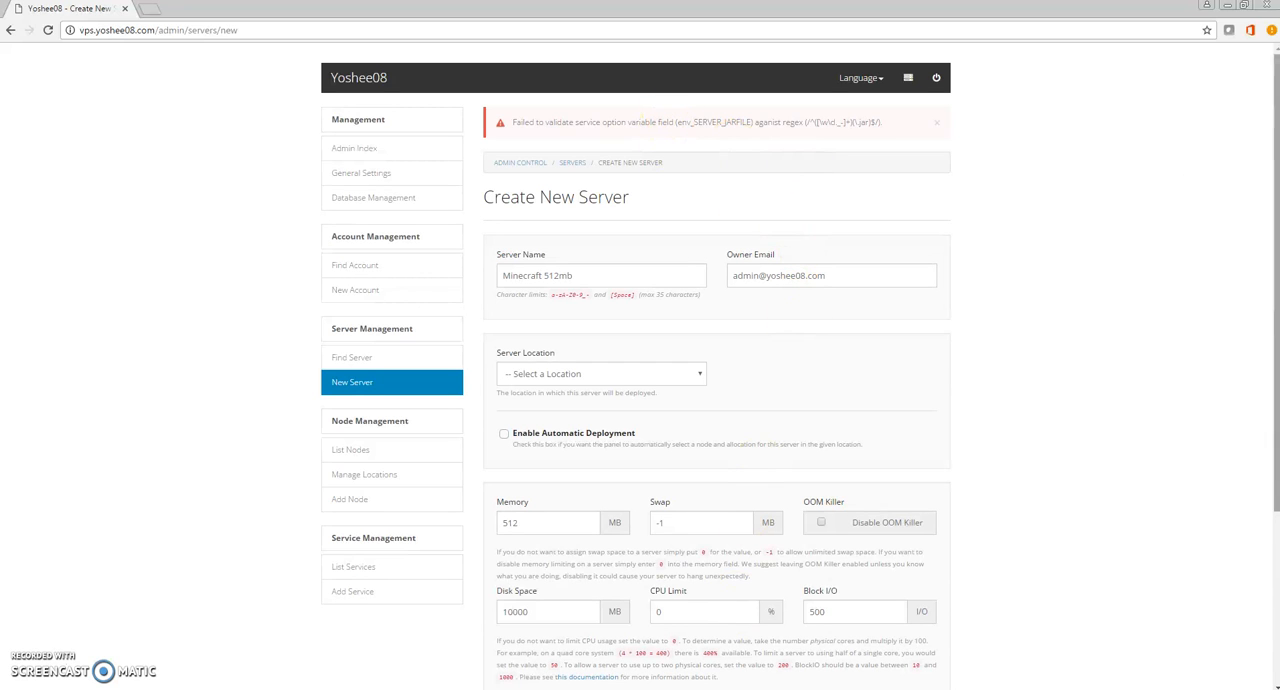
Select Minecraft and Vanilla Minecraft again and try to create the server with server.jar and the latest version.
left_click_drag(1273, 168, 1246, 360)
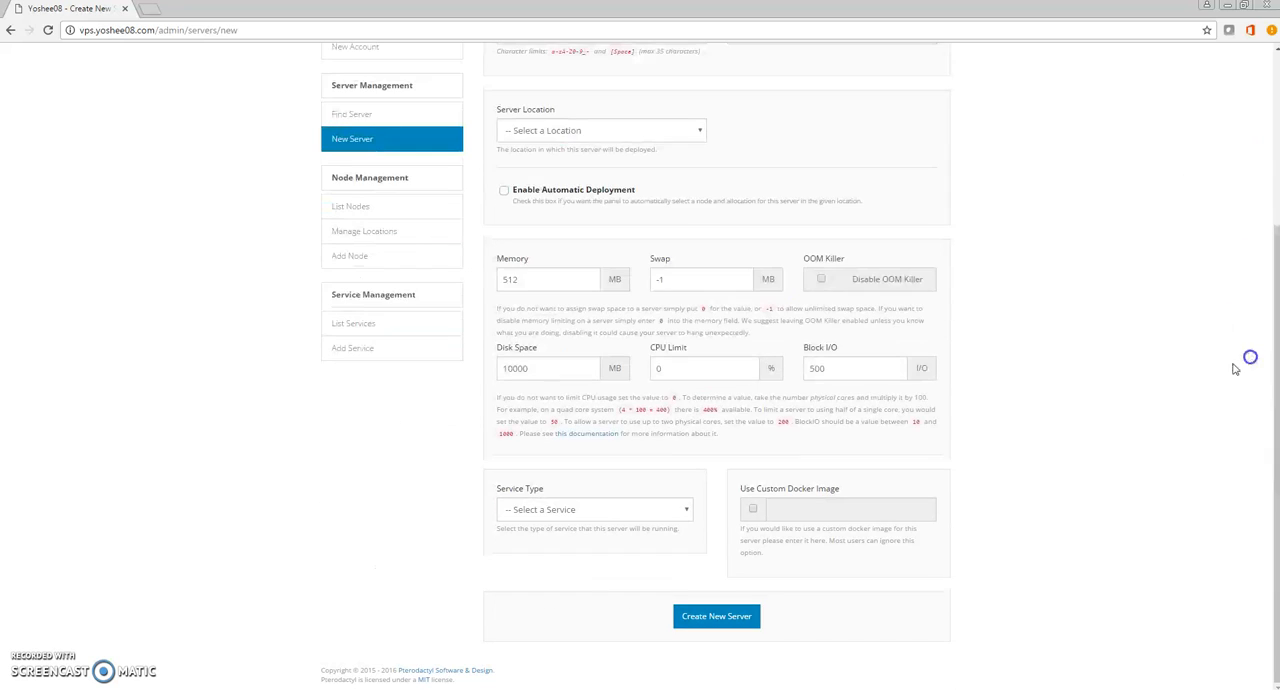
left_click(663, 506)
left_click(590, 579)
left_click(571, 510)
left_click(564, 541)
left_click(571, 567)
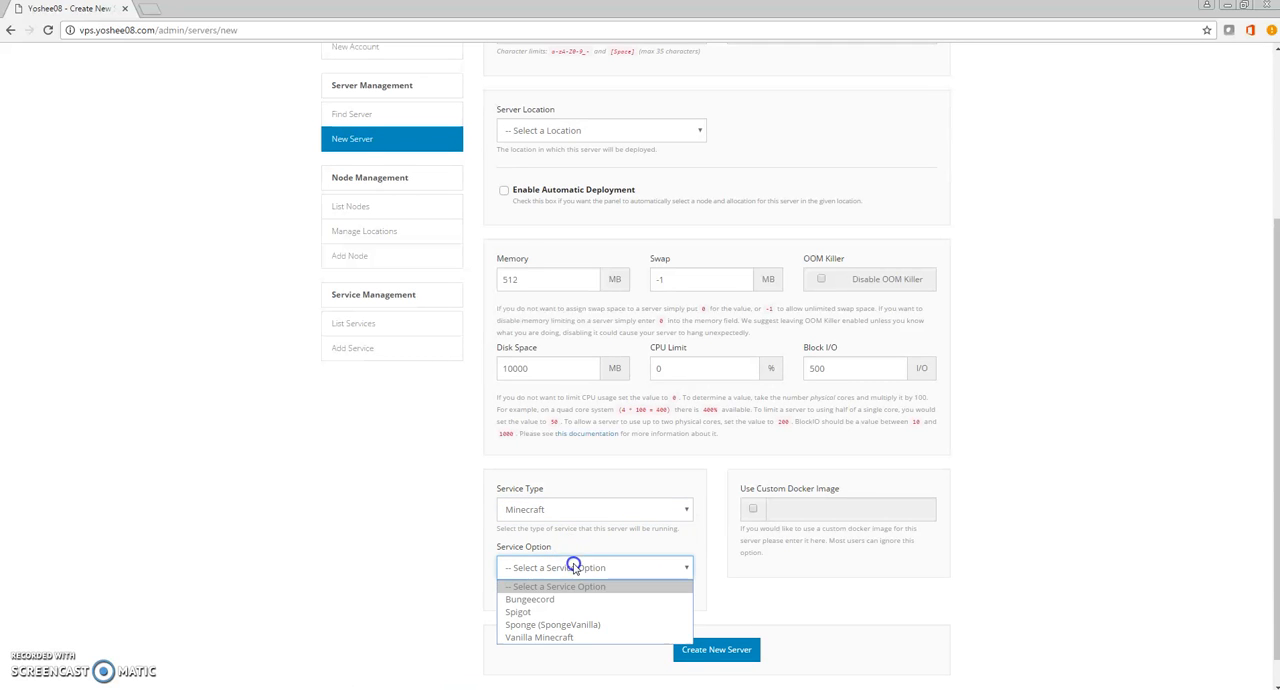
left_click(580, 637)
left_click_drag(1274, 398, 1240, 636)
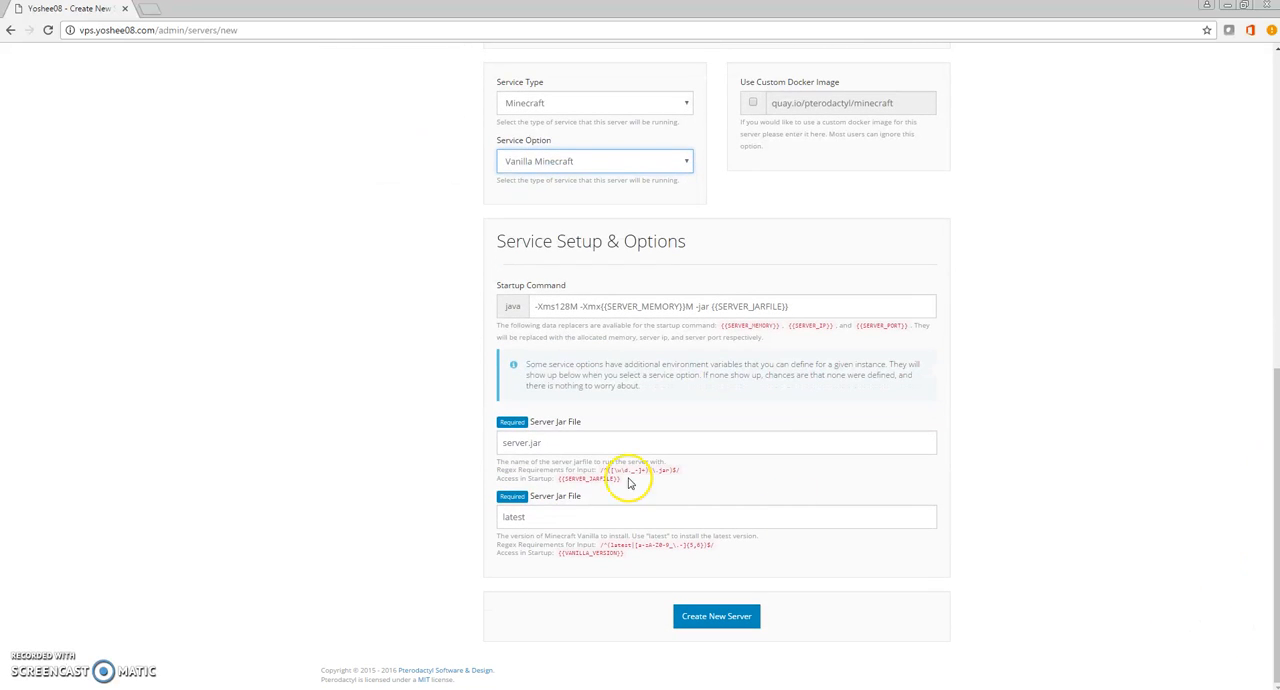
left_click(714, 615)
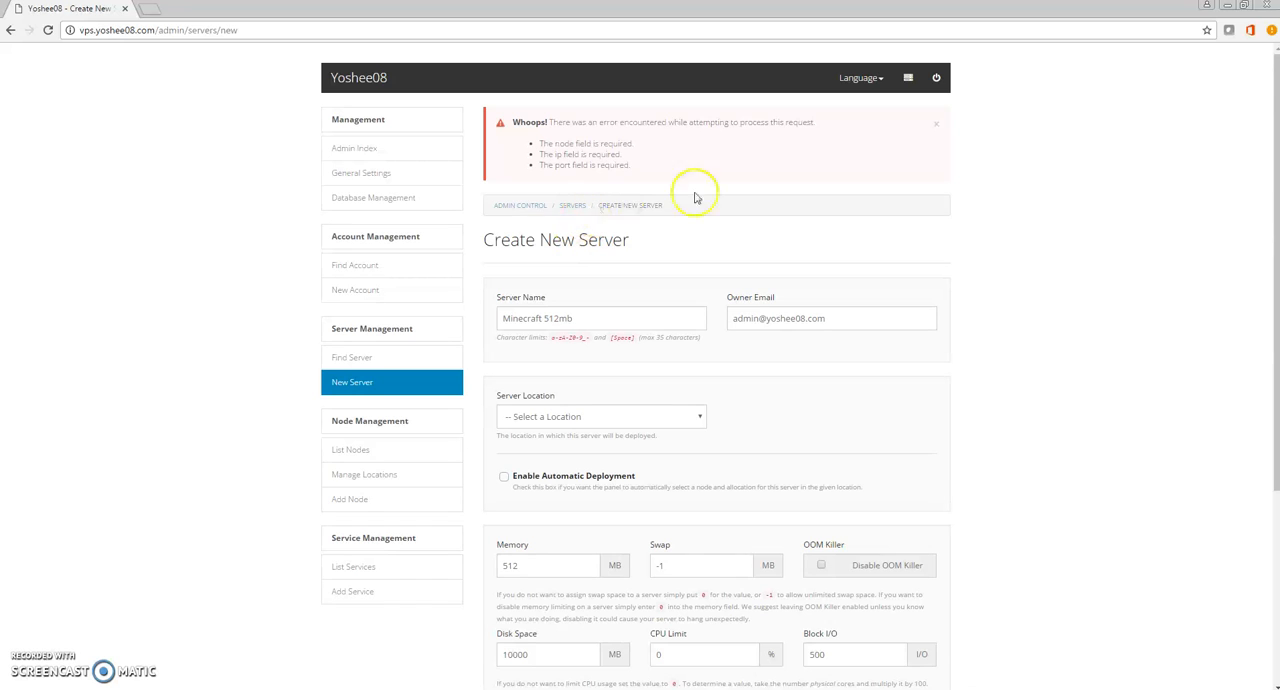
Set the server location to Main Server (Dal) and the server node to Main.
scroll(1180, 320, "down", 3)
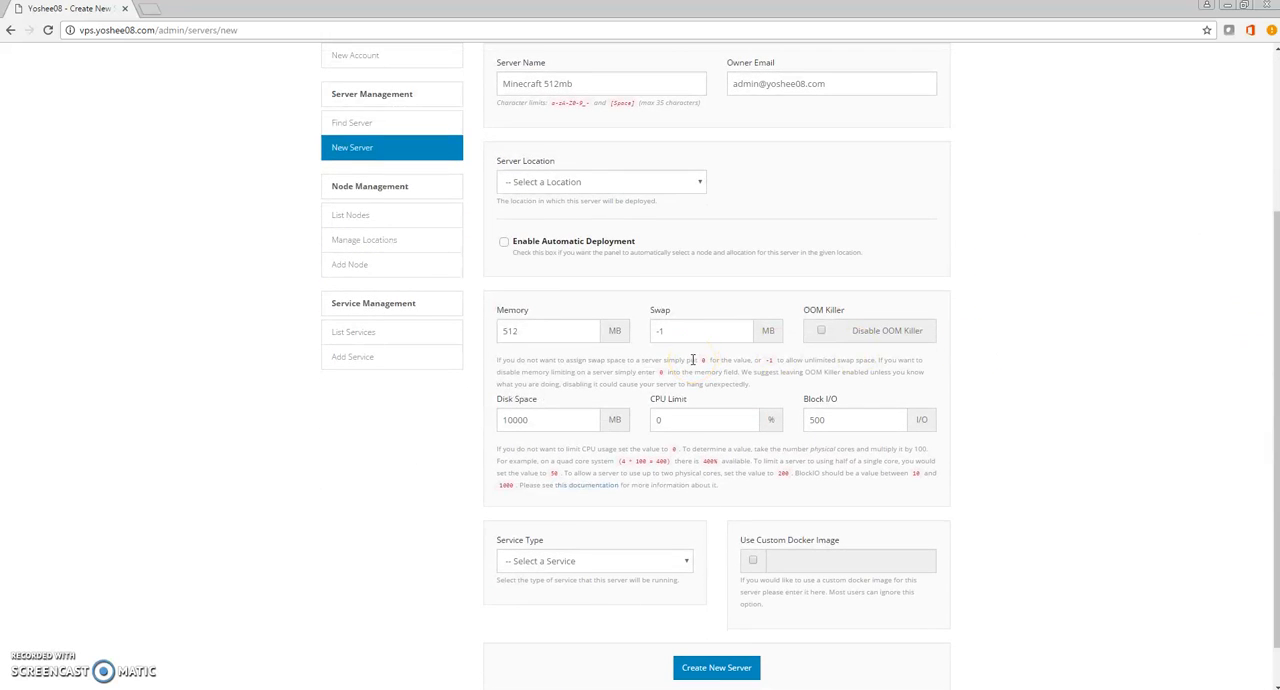
left_click(586, 180)
left_click(545, 213)
left_click(766, 181)
left_click(745, 211)
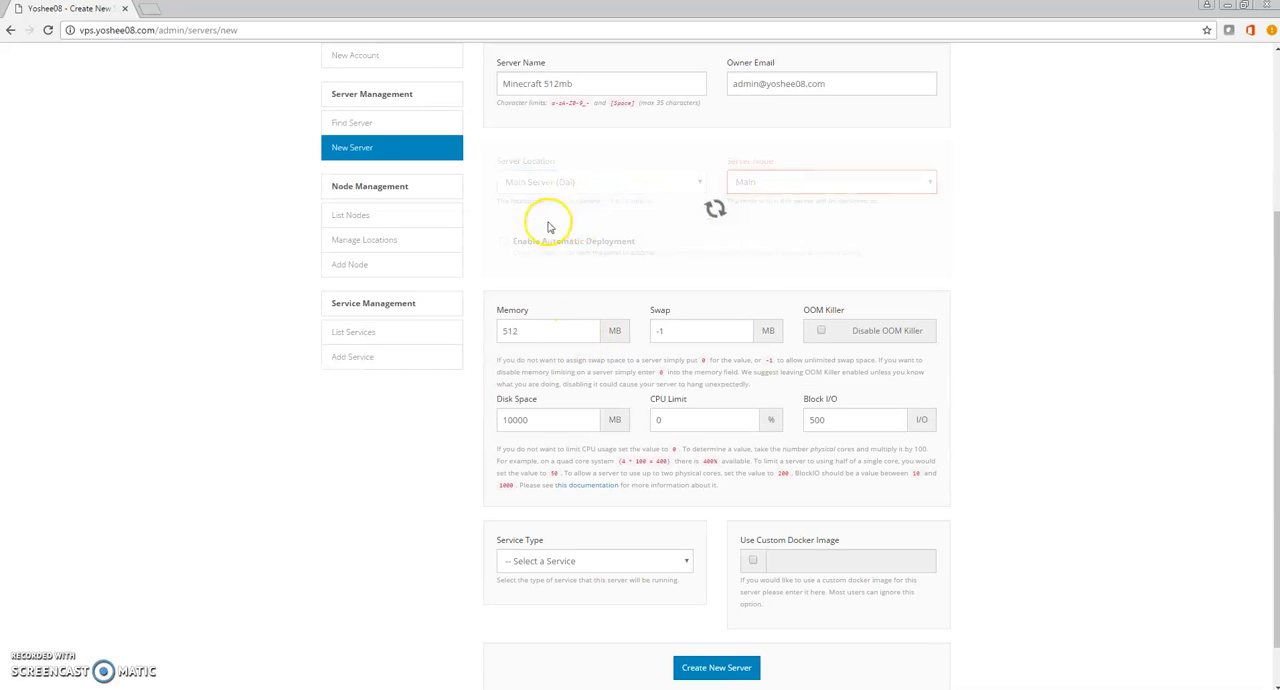
Assign the server IP 5.189.162.65 and server port 25584.
left_click(557, 239)
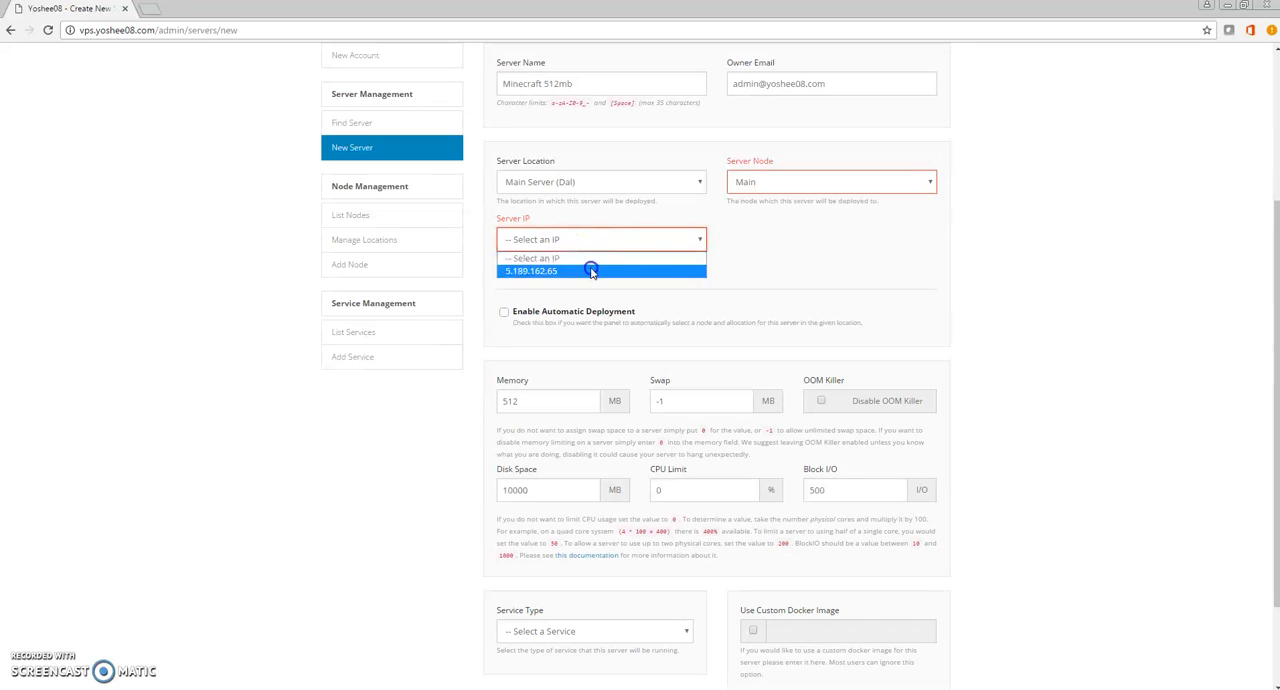
left_click(663, 271)
left_click(763, 240)
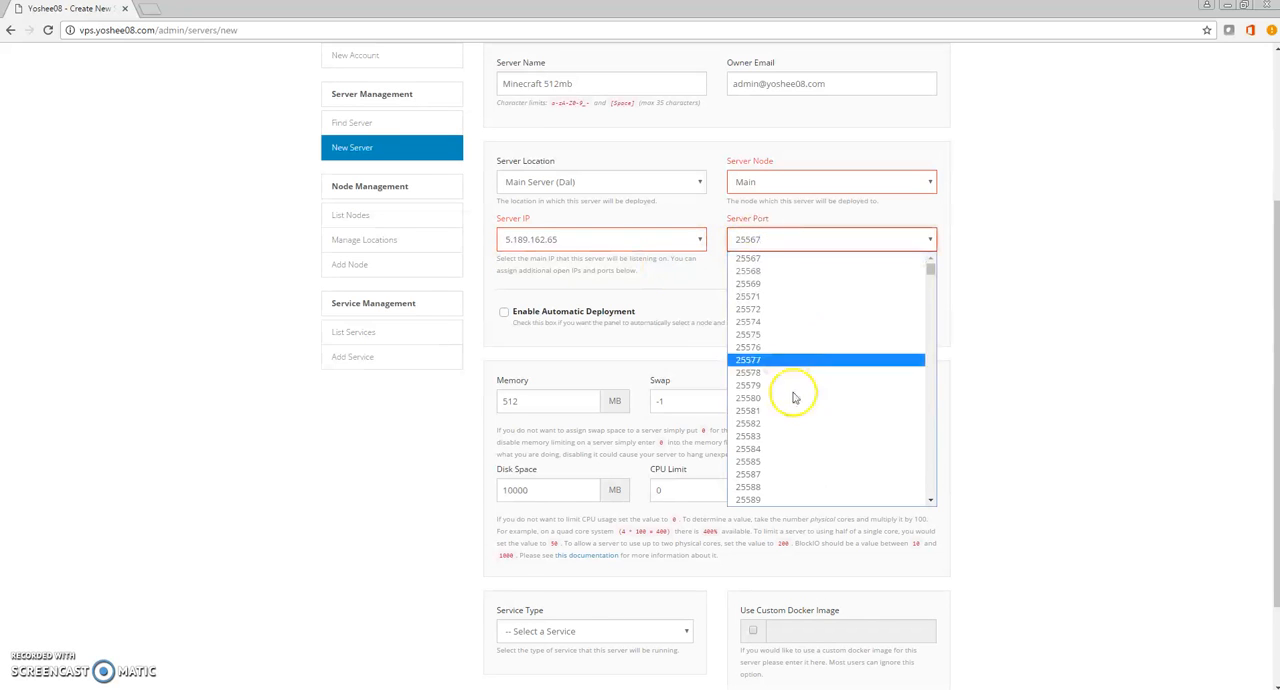
left_click(794, 449)
Choose the Minecraft service with the Vanilla Minecraft option and create the server with the default jar settings.
scroll(1251, 398, "down", 2)
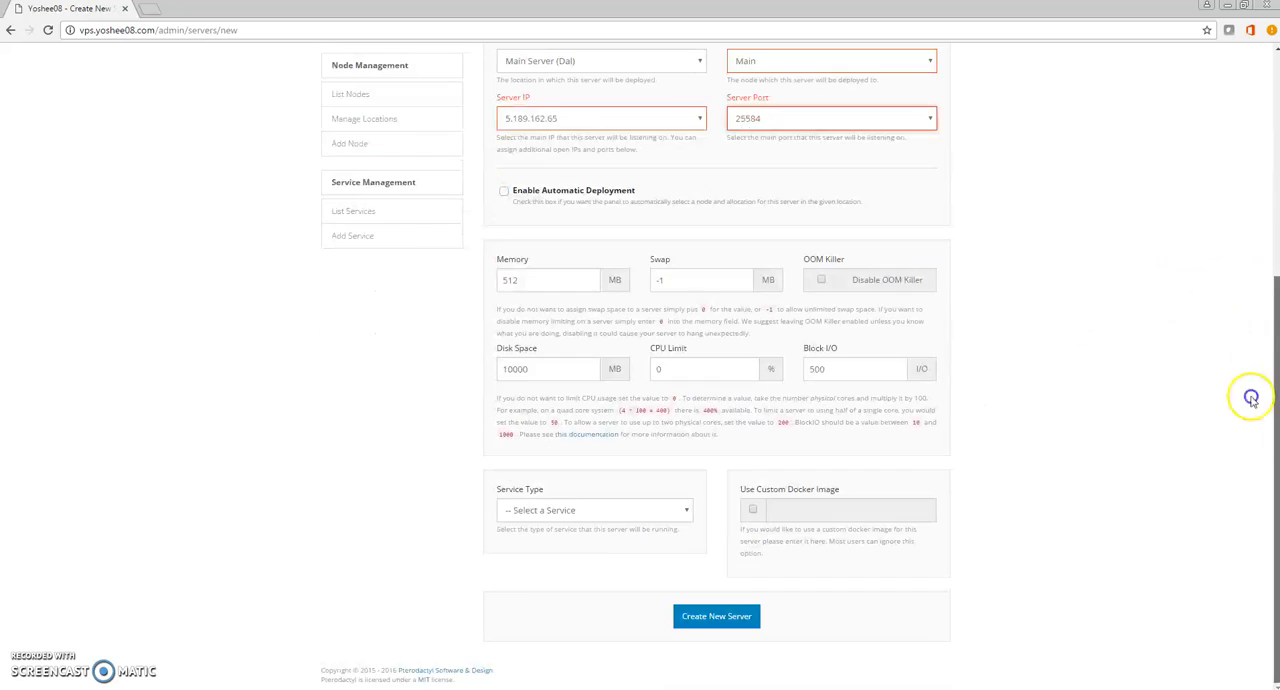
left_click(588, 508)
left_click(537, 546)
left_click(594, 566)
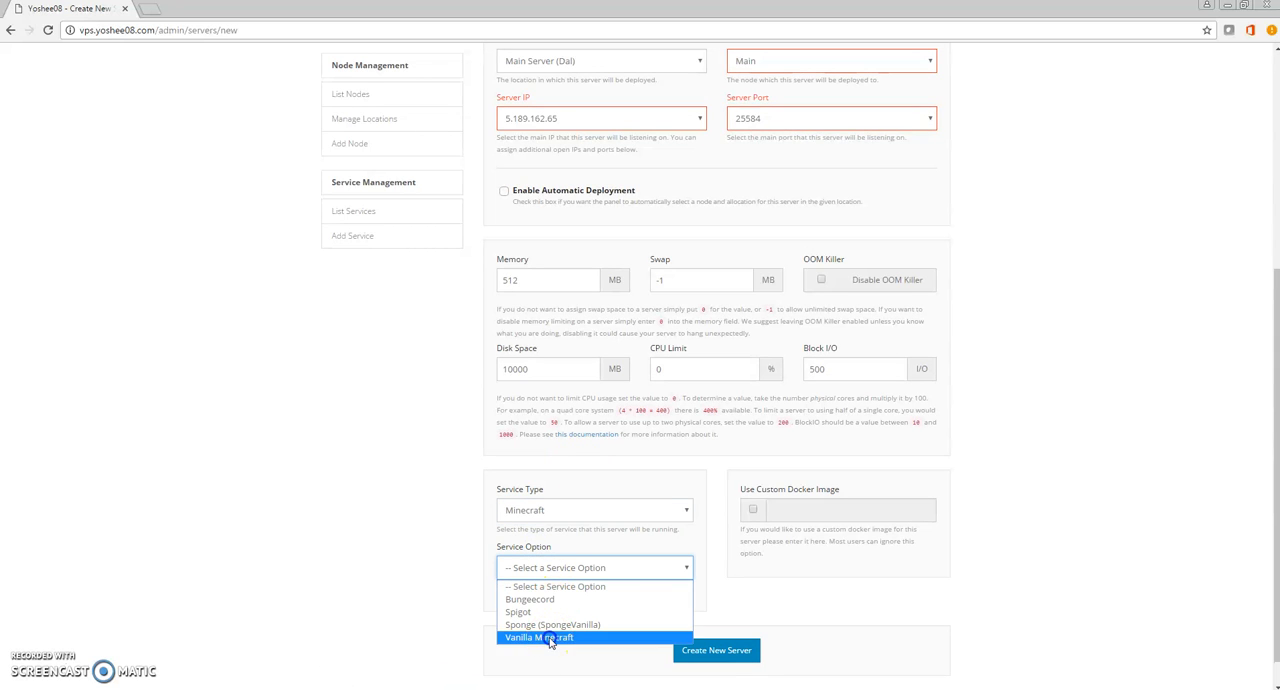
left_click(549, 638)
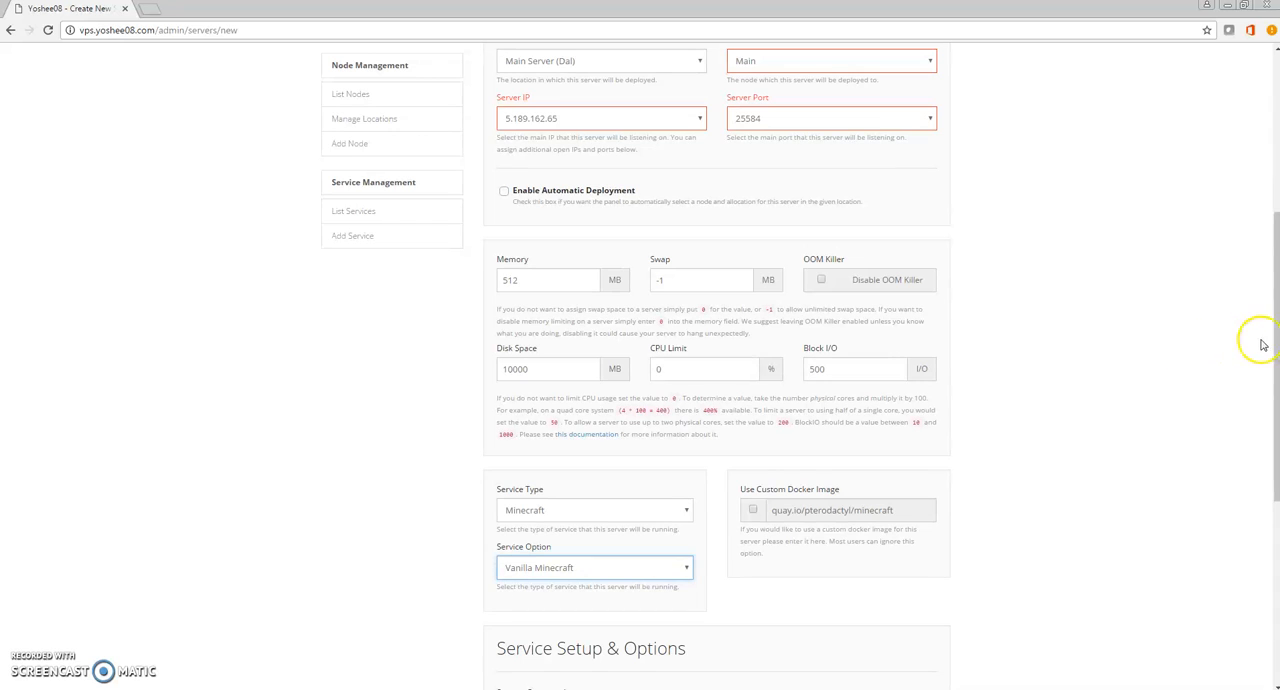
left_click_drag(1274, 345, 1237, 593)
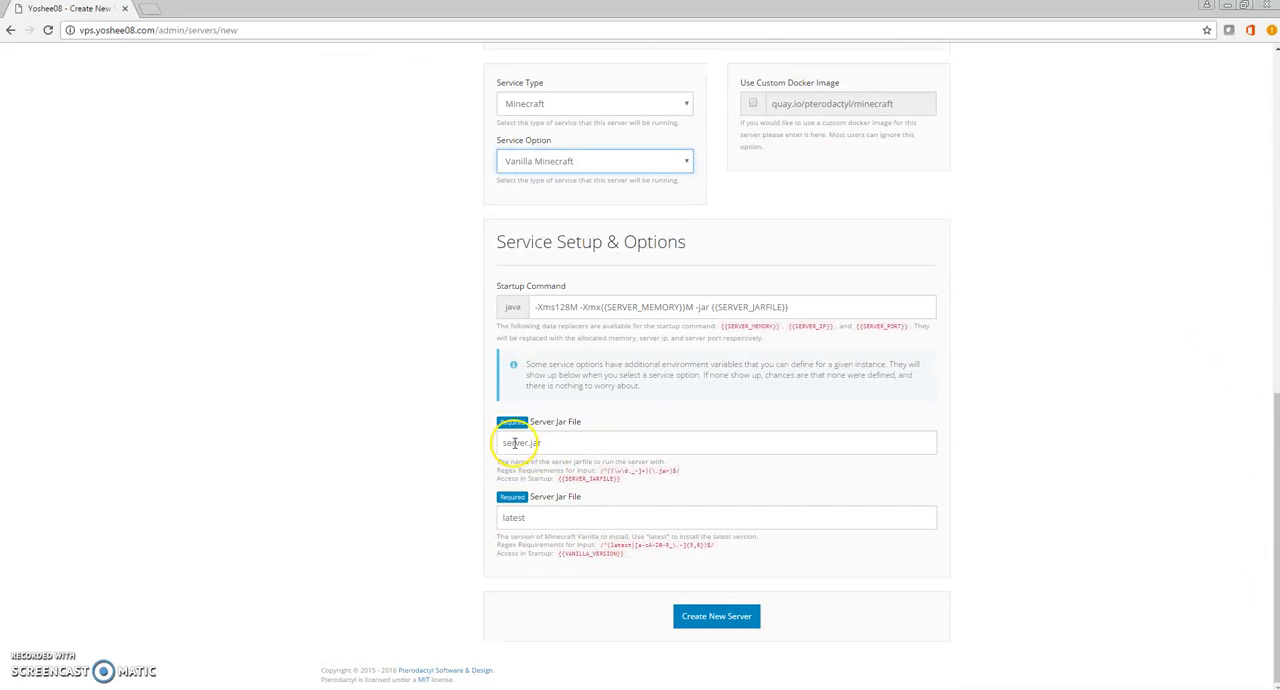
left_click(727, 616)
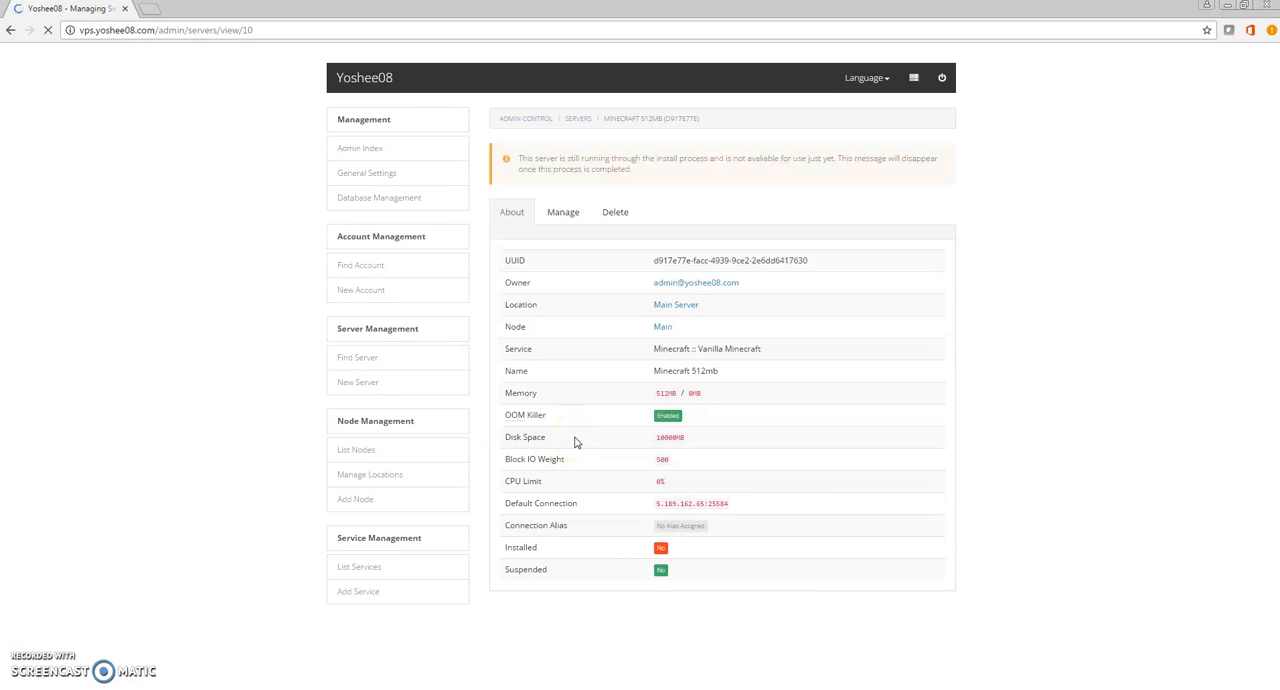
key("ctrl+p")
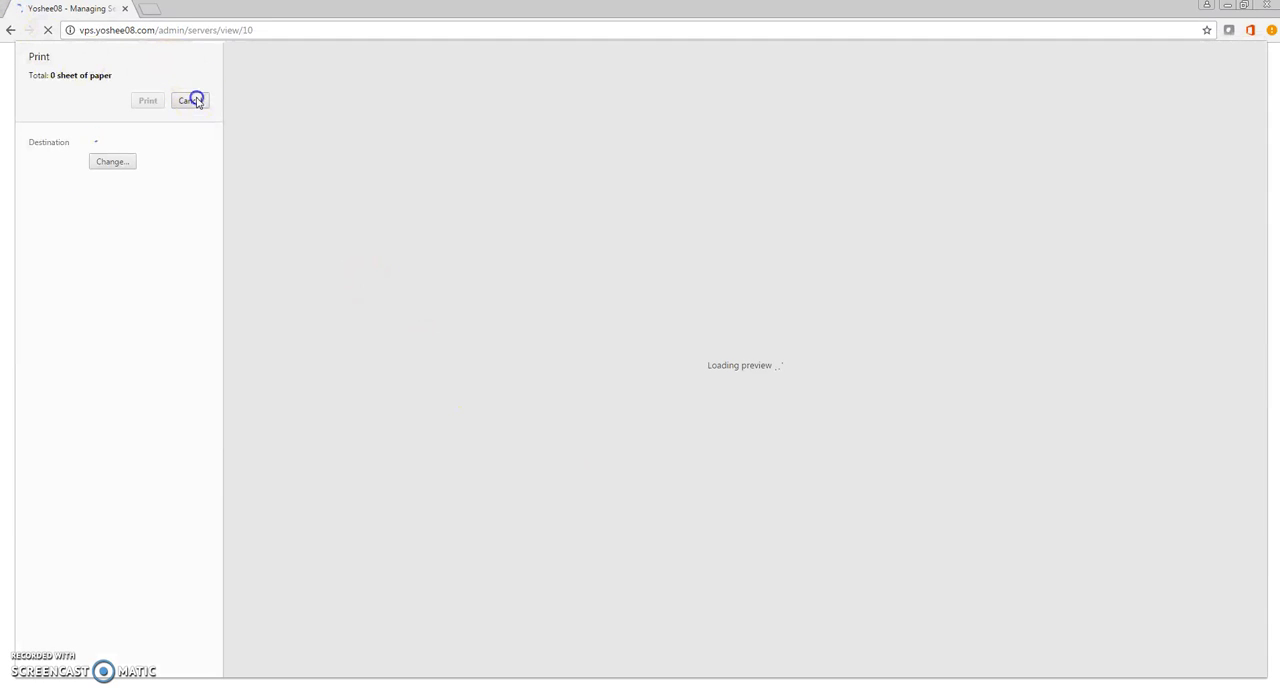
left_click(190, 101)
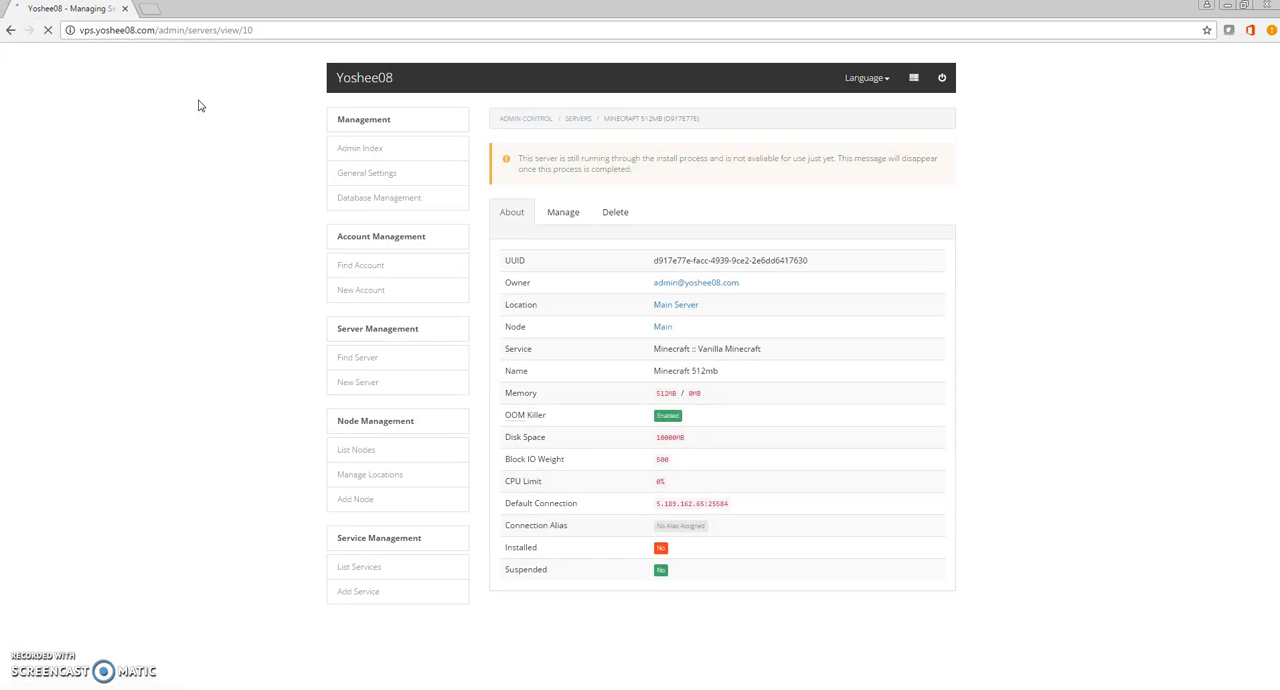
left_click(207, 101)
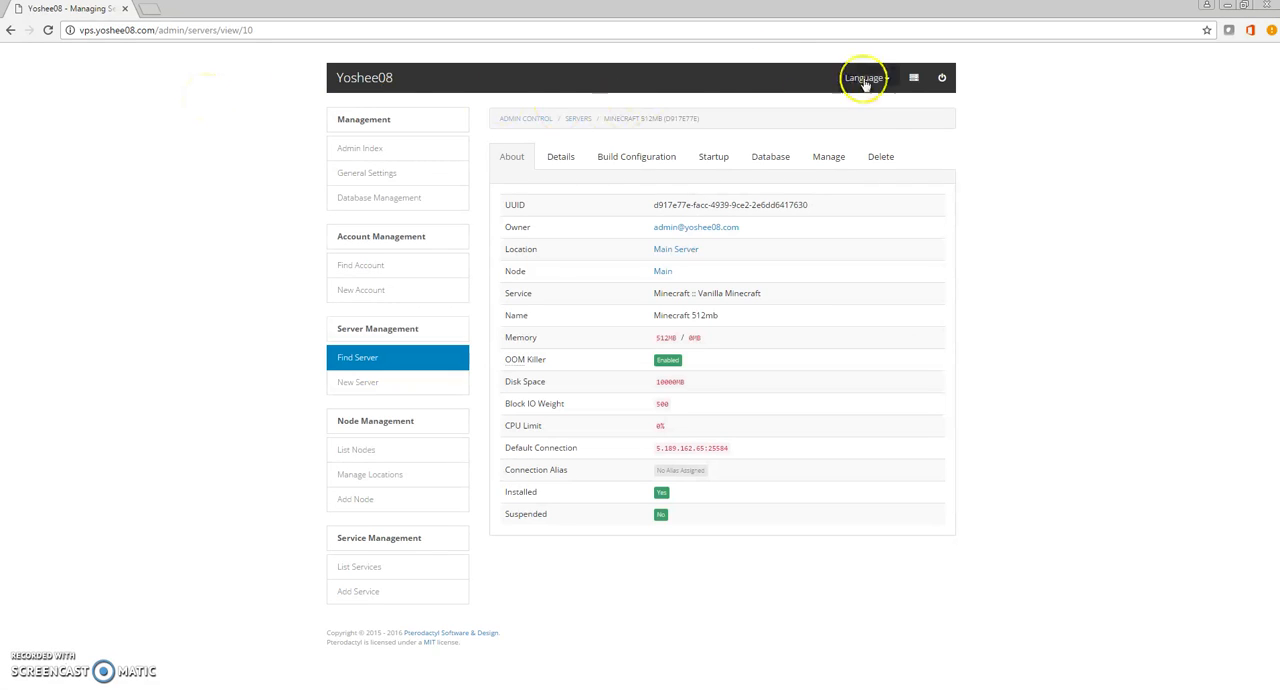
Leave the admin area for the list of servers and open the Minecraft 512mb server.
left_click_drag(513, 140, 953, 130)
left_click(953, 130)
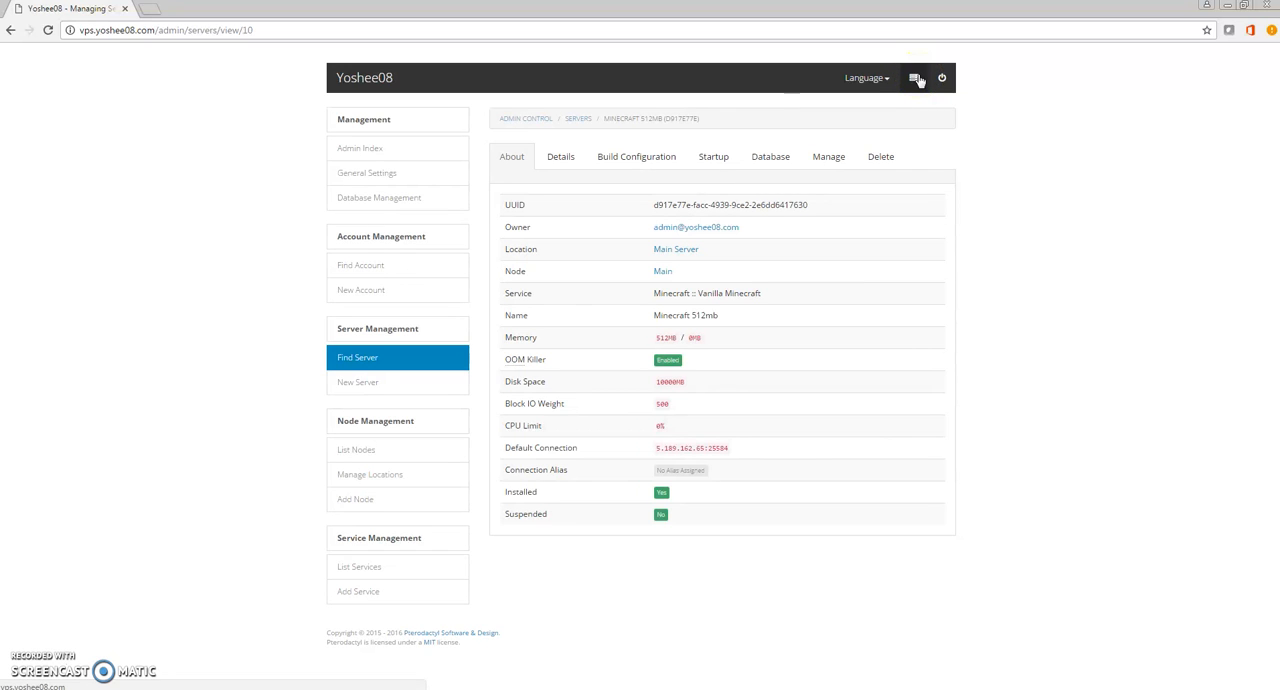
left_click(916, 79)
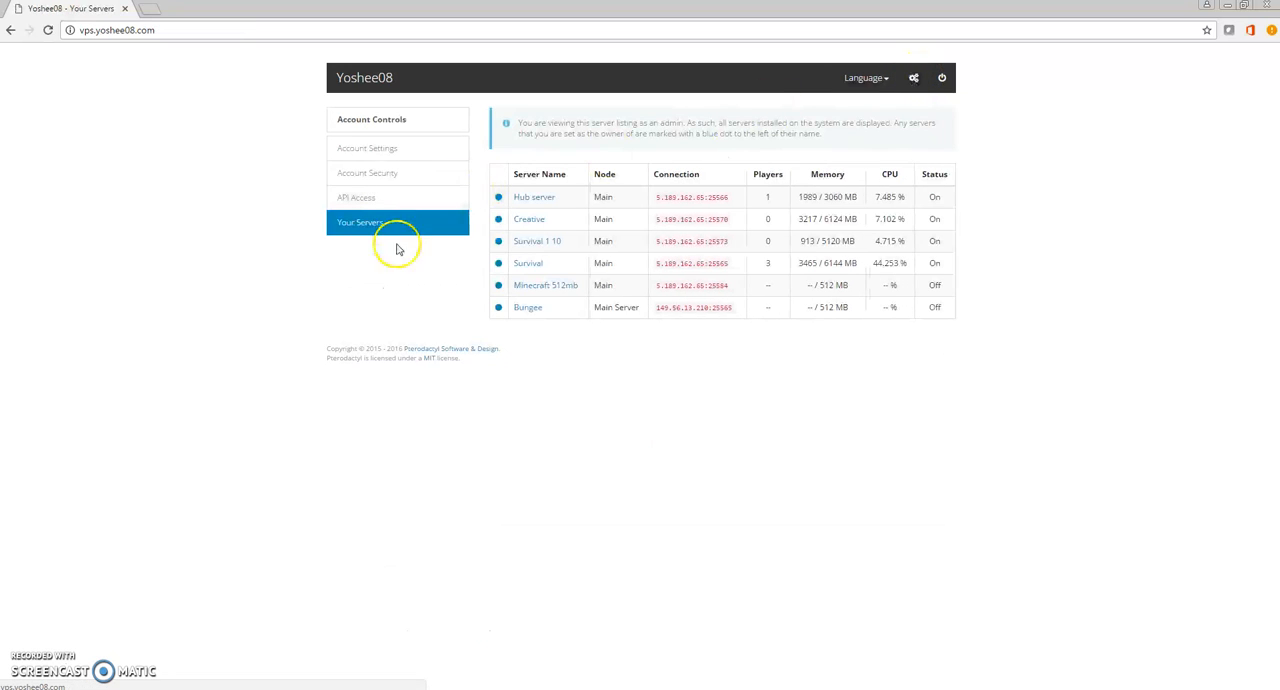
left_click(558, 285)
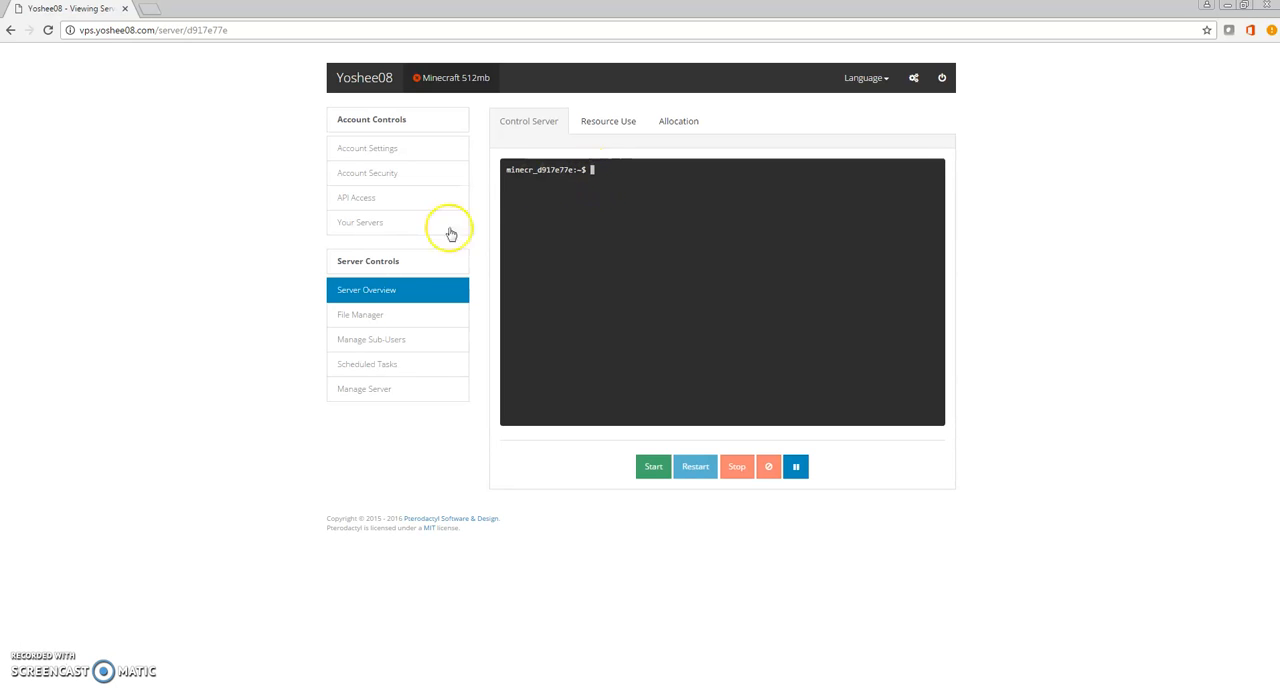
Start the Minecraft 512mb server and accept the Mojang EULA for it.
double_click(575, 172)
left_click_drag(575, 172, 591, 176)
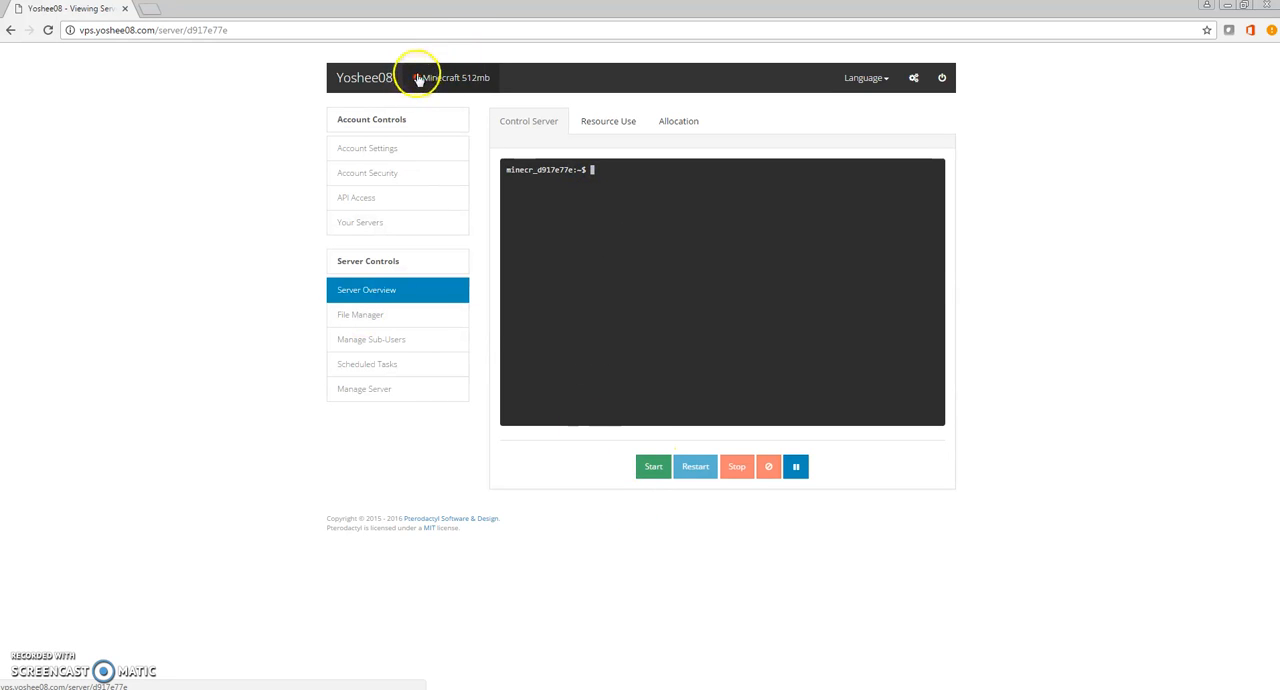
left_click(652, 470)
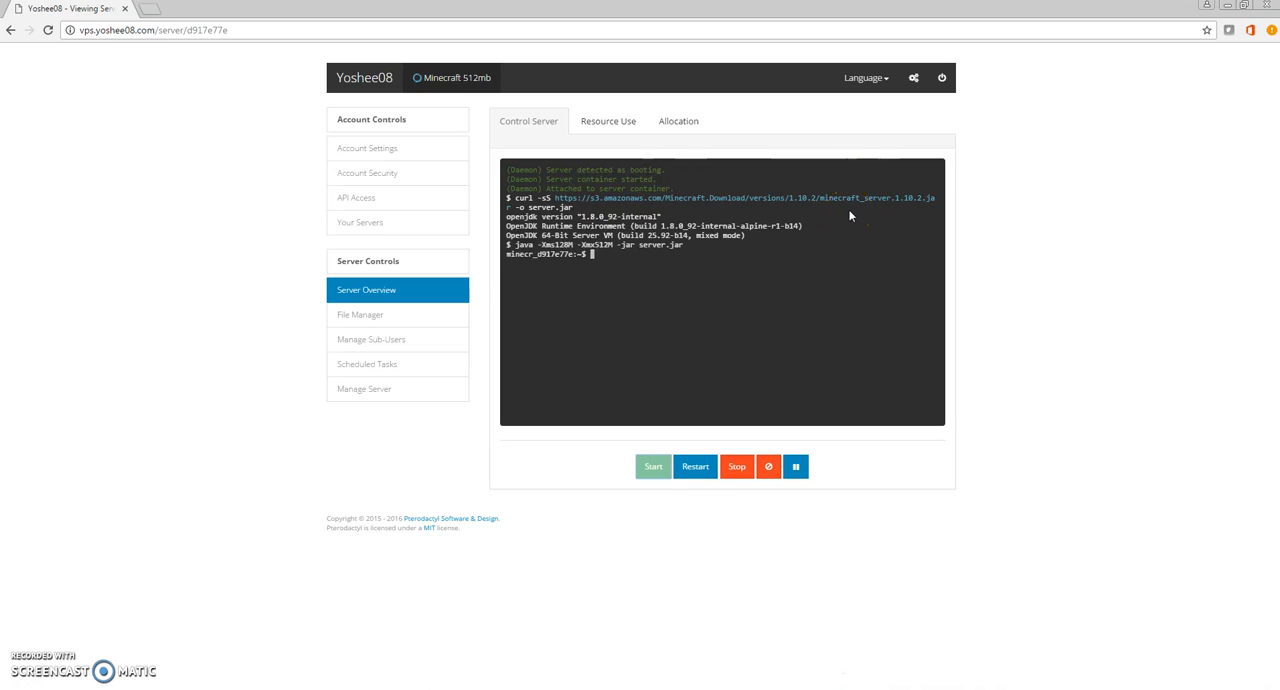
left_click(692, 464)
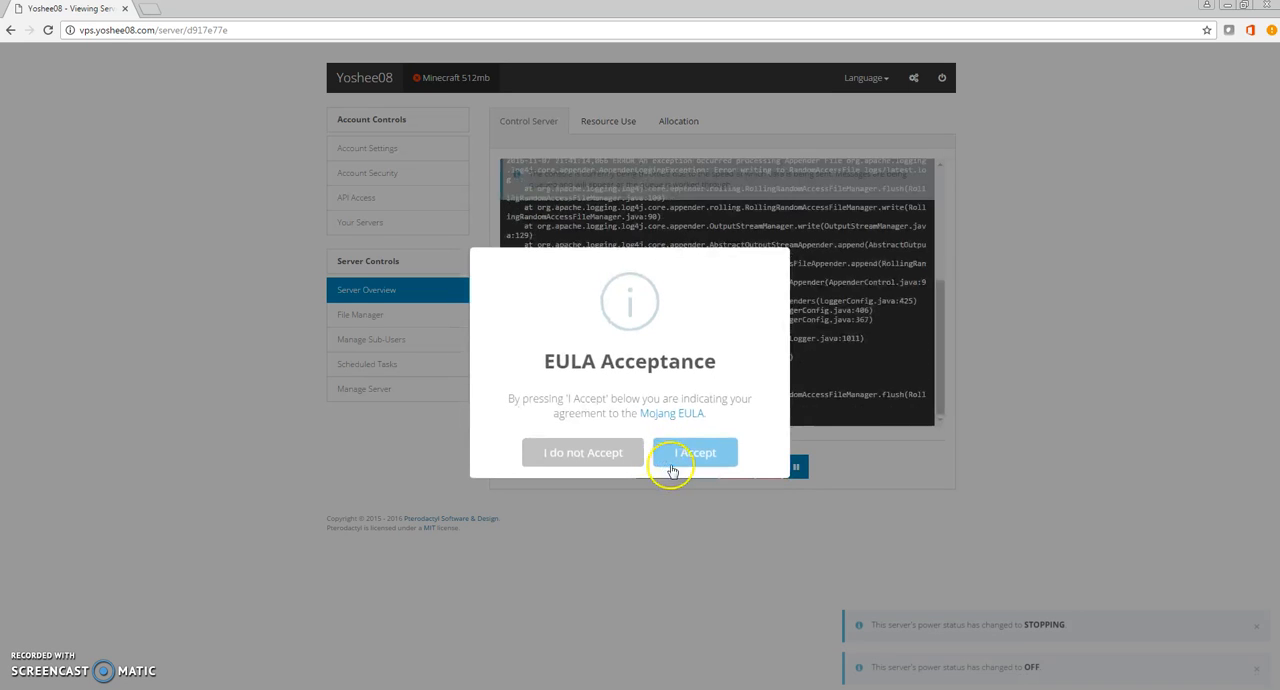
left_click(695, 456)
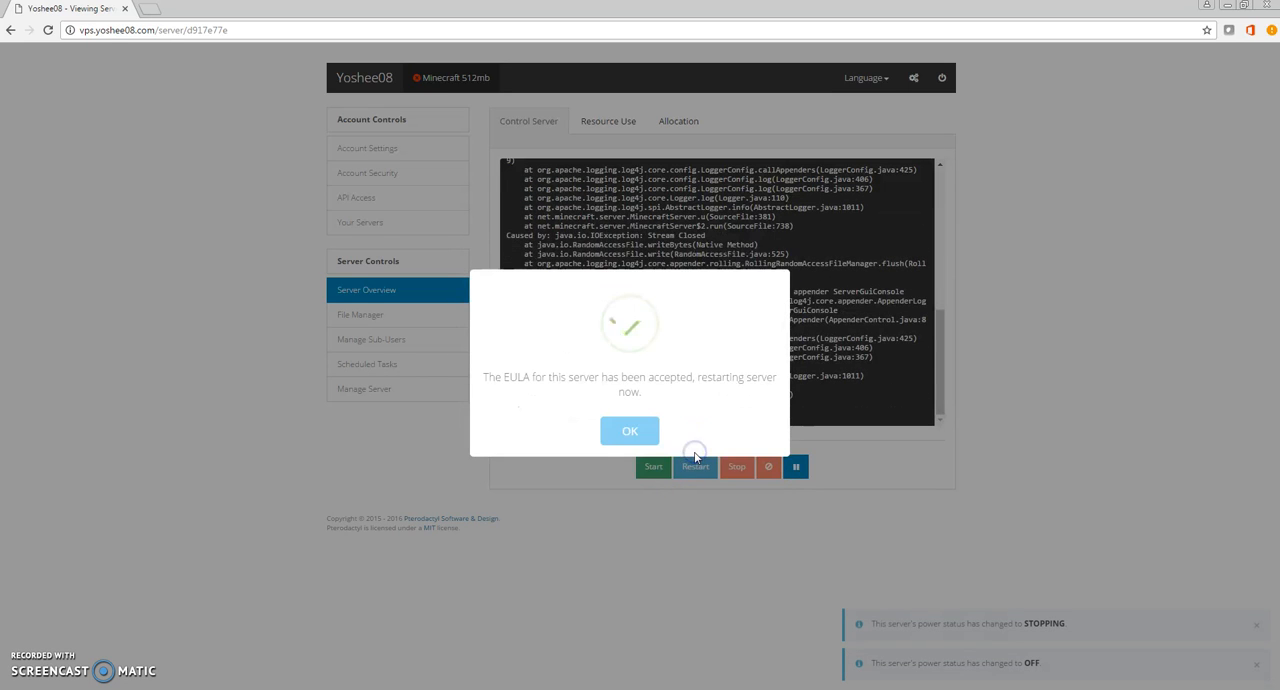
left_click(640, 431)
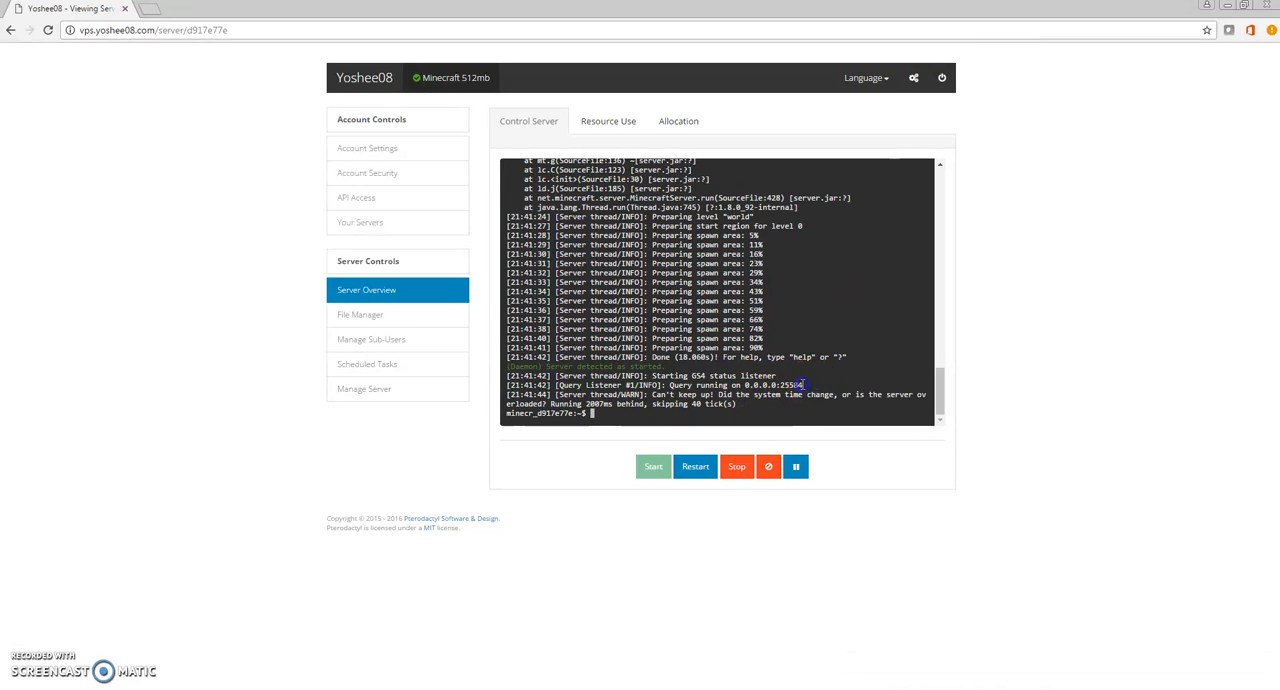
Examine the latest warning line in the server console.
left_click(667, 406)
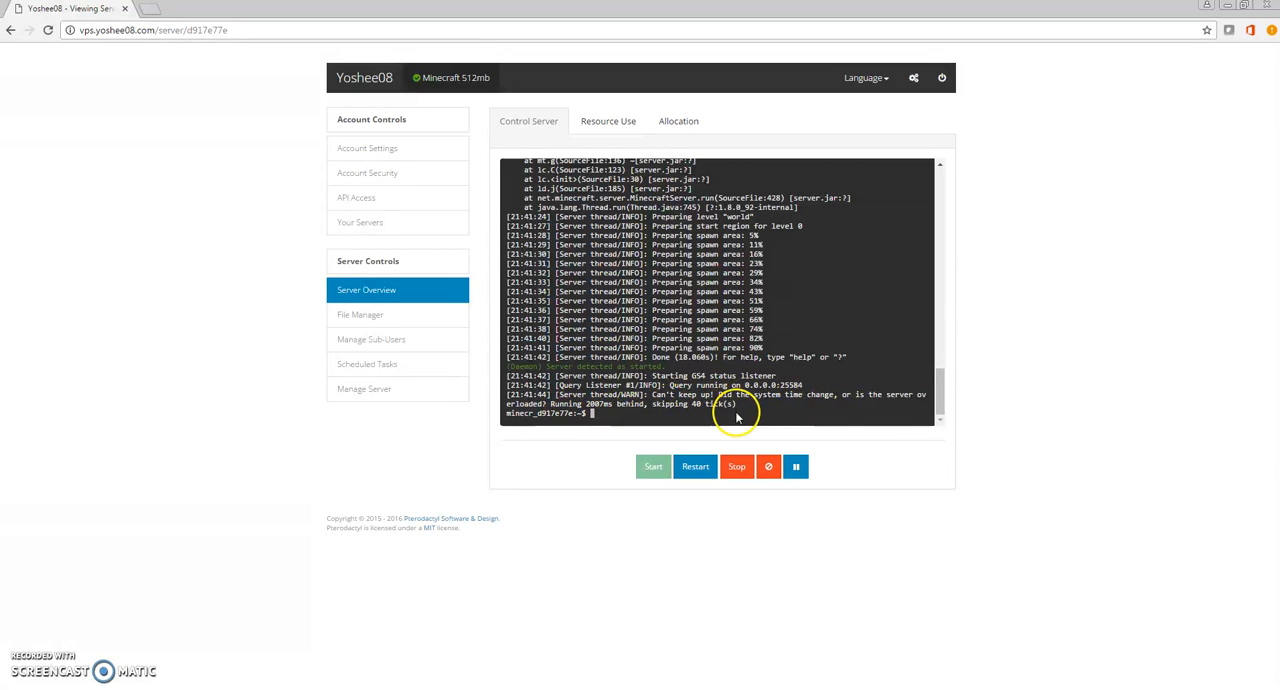
left_click_drag(737, 406, 600, 396)
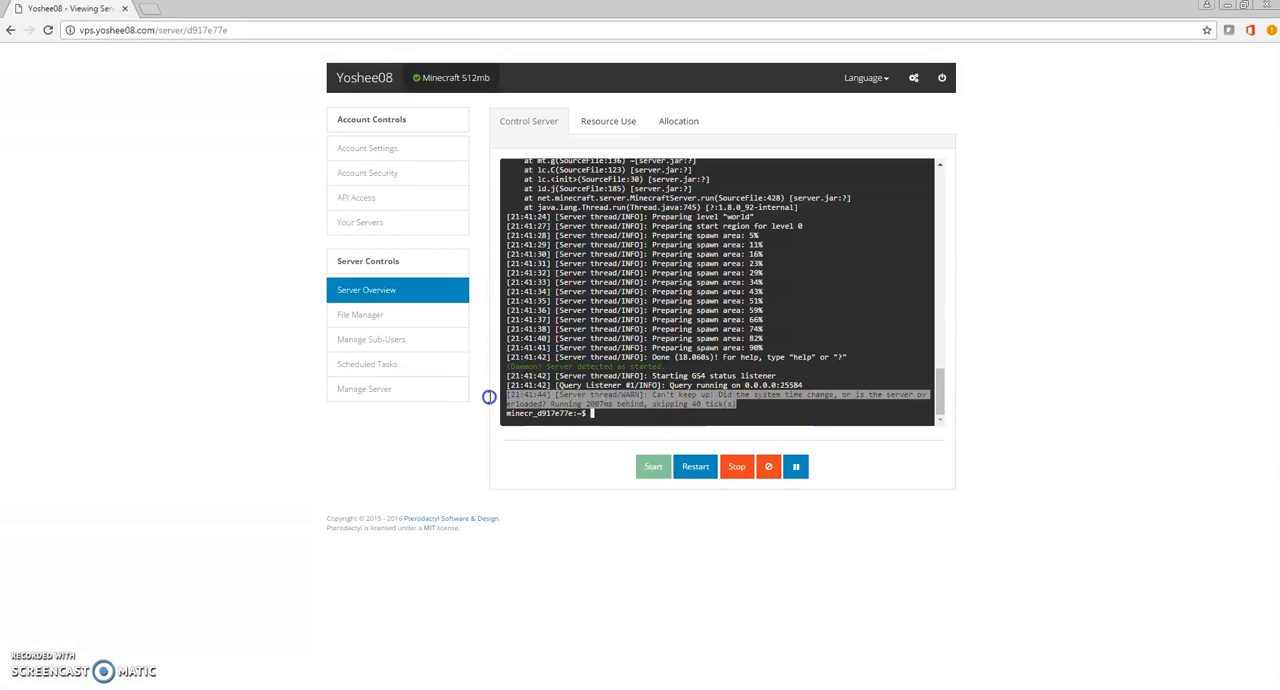
left_click(633, 398)
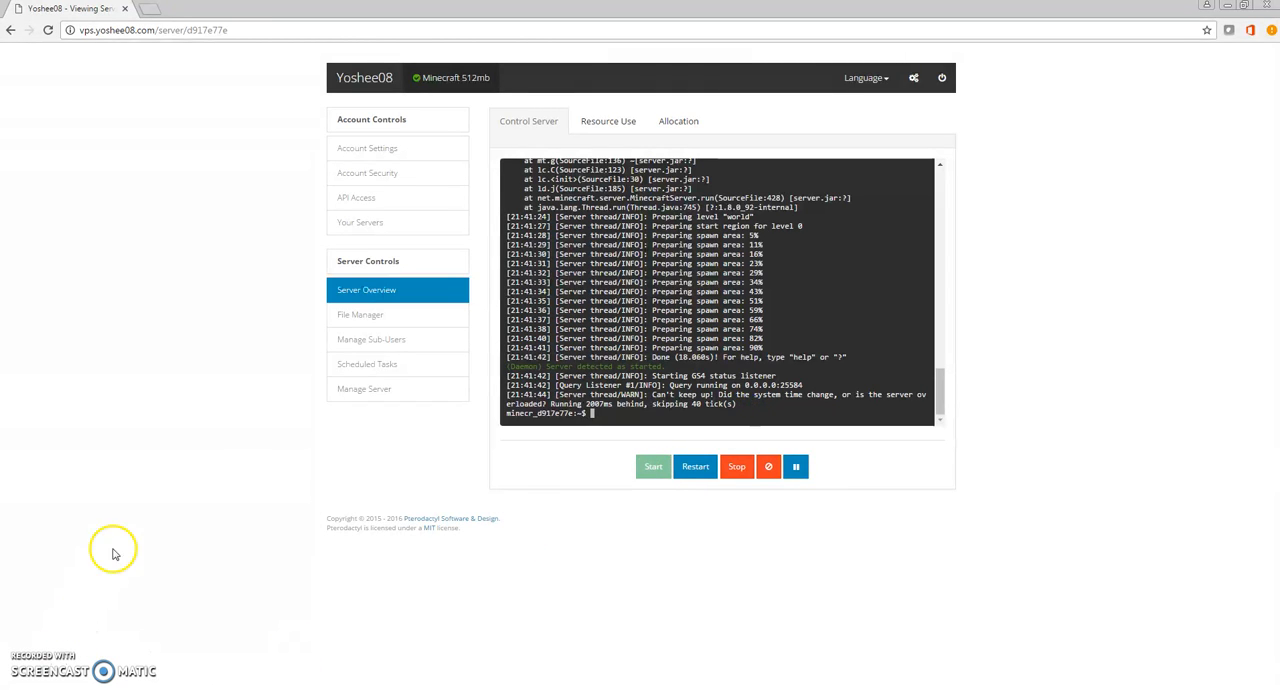